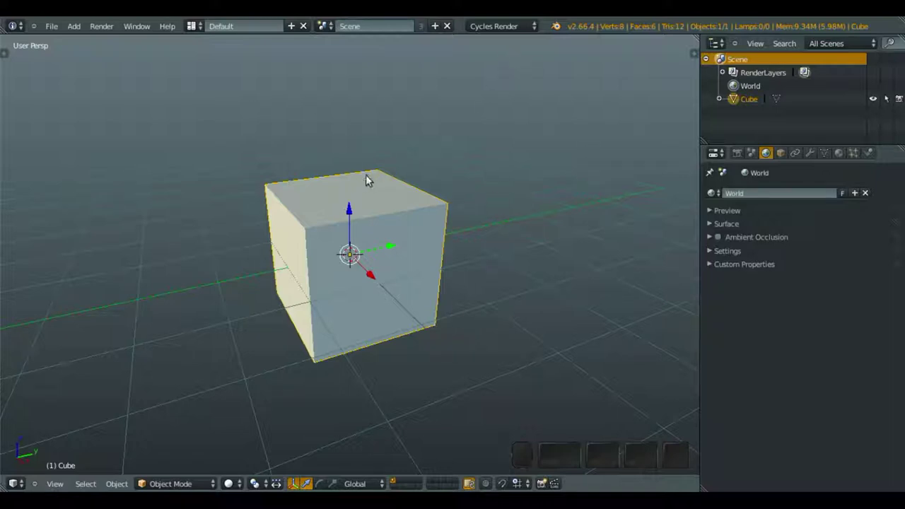
- Switch the render engine to Blender Render and delete the default cube
left_click(500, 27)
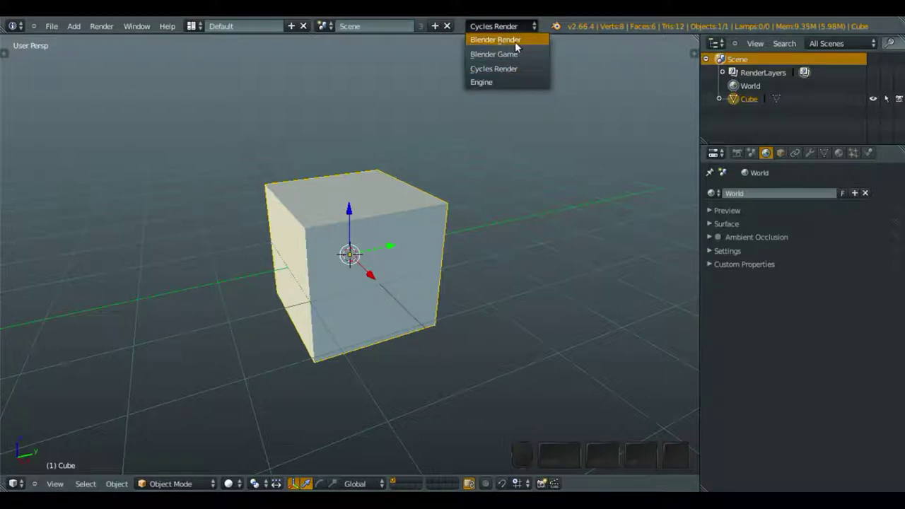
left_click(515, 41)
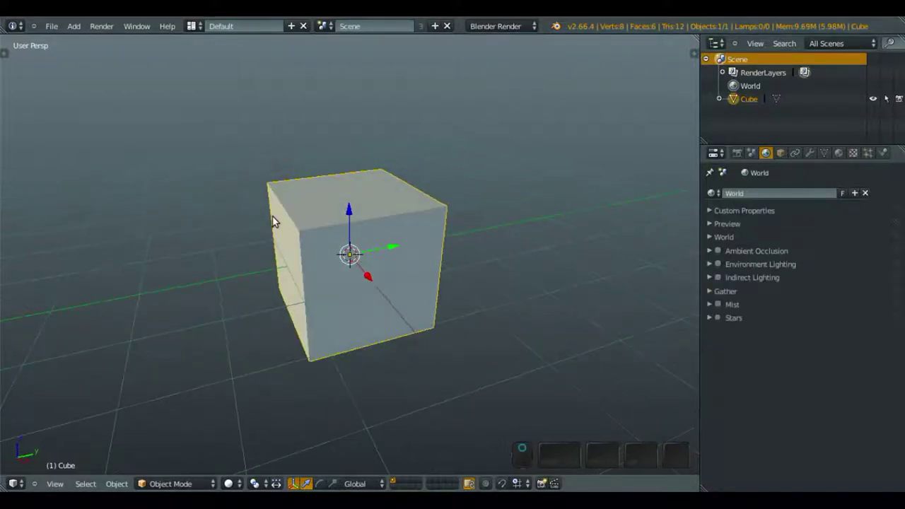
key("x")
left_click(301, 208)
- Add a Monkey mesh at the scene's origin
key("shift+a")
mouse_move(324, 234)
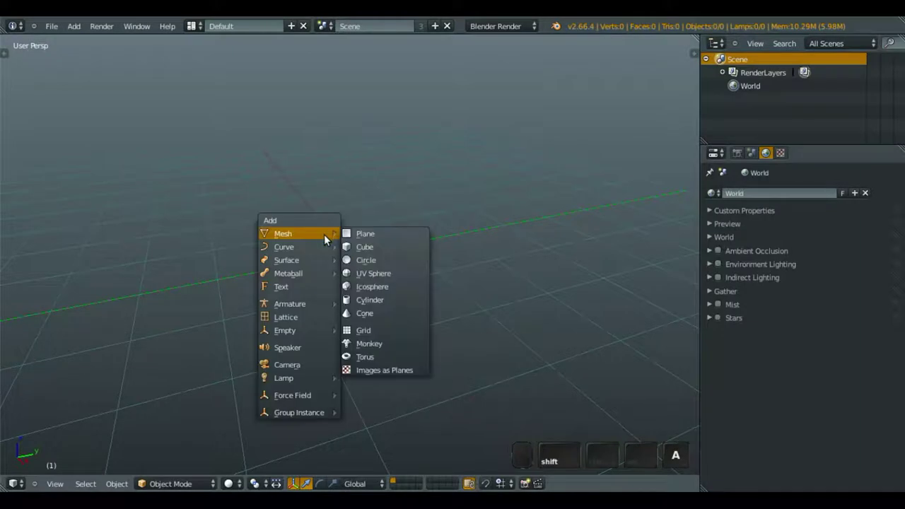
left_click(377, 343)
middle_click_drag(373, 283, 388, 247)
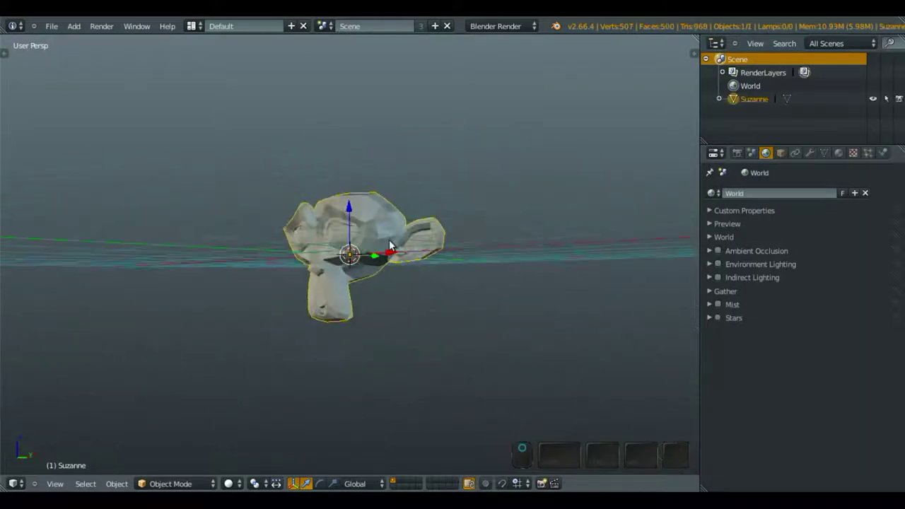
scroll(385, 246, "up", 3)
- Give the monkey smooth shading and a subdivision surface modifier
key("w")
left_click(386, 244)
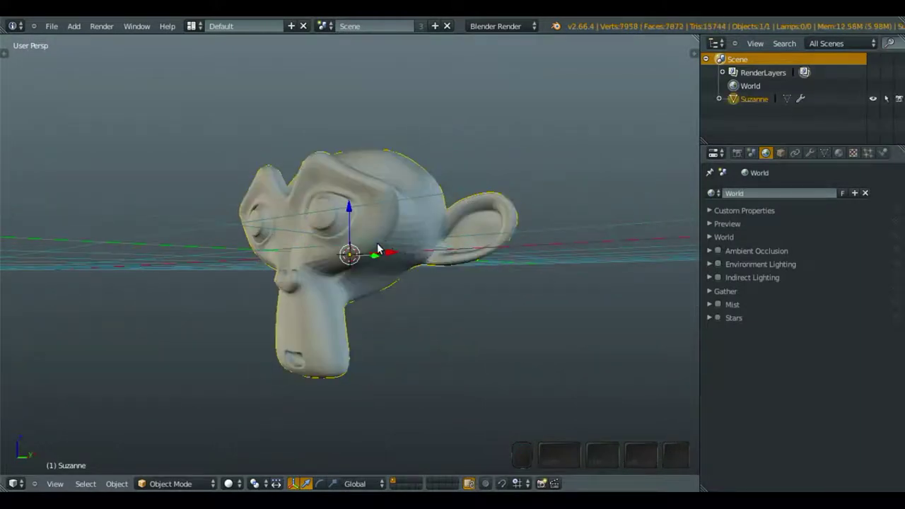
key("z")
left_click(350, 261)
middle_click_drag(350, 261, 420, 261)
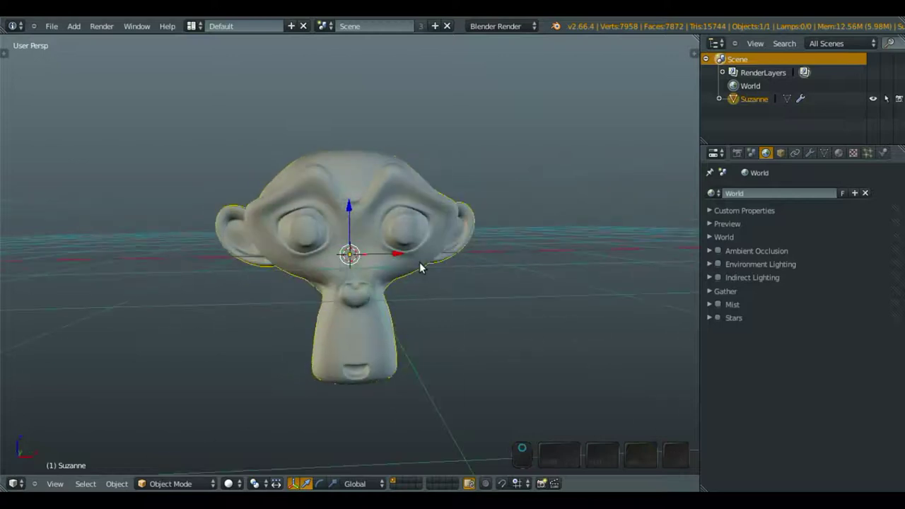
key("g")
key("z")
key("1")
middle_click(421, 265)
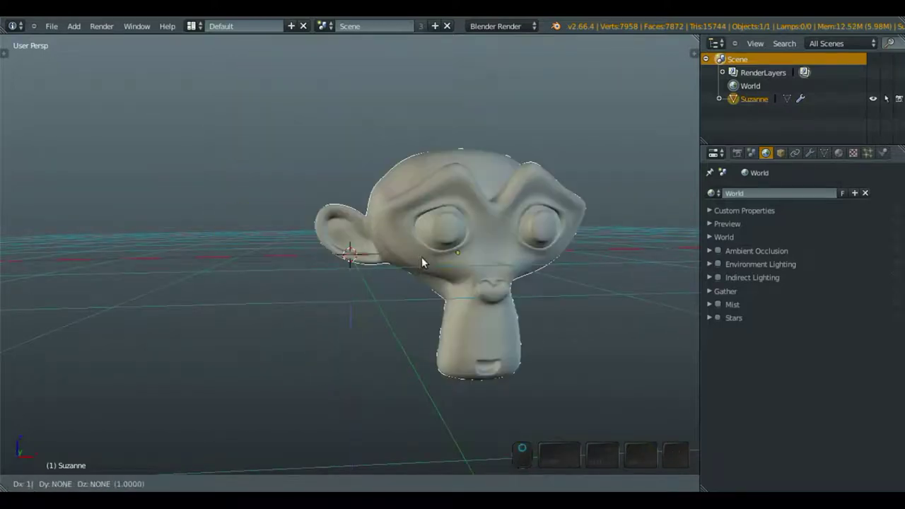
key("g")
key("z")
key("1")
right_click(428, 254)
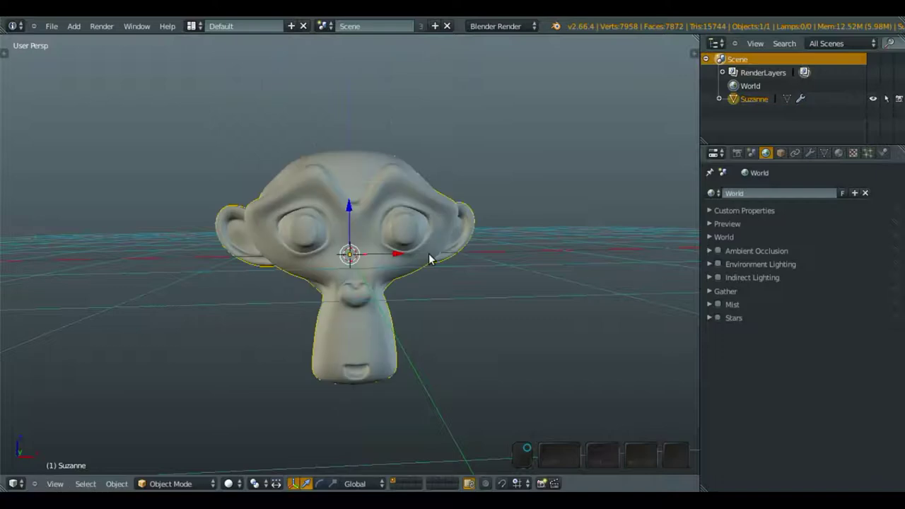
- Move the monkey up 1 unit along the Z axis
key("g")
key("z")
key("1")
left_click(428, 254)
middle_click_drag(478, 225, 479, 283, "shift")
middle_click_drag(480, 283, 369, 278)
- Enter Edit Mode on the monkey, clear the selection and select the vertical centre edge loop of the head
key("Tab")
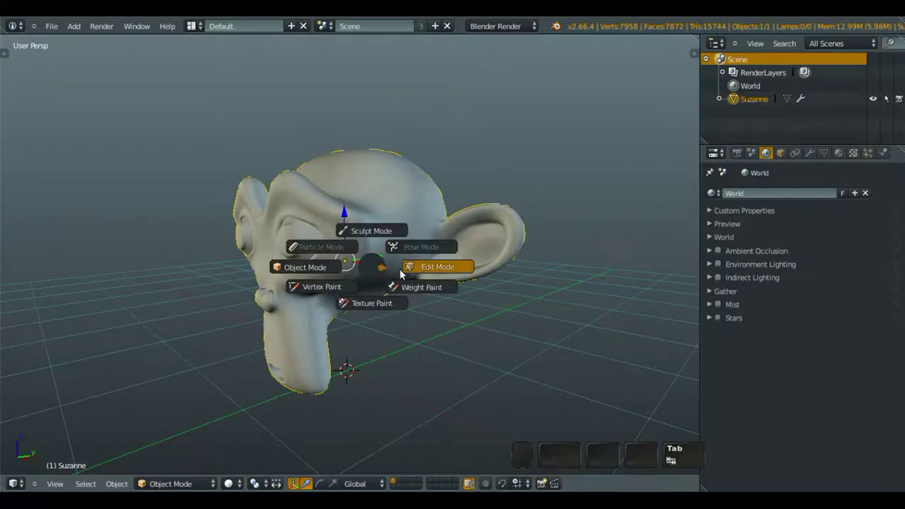
left_click(405, 266)
middle_click_drag(354, 175, 360, 135)
key("a")
right_click(324, 175, "alt+shift")
scroll(361, 136, "up", 4)
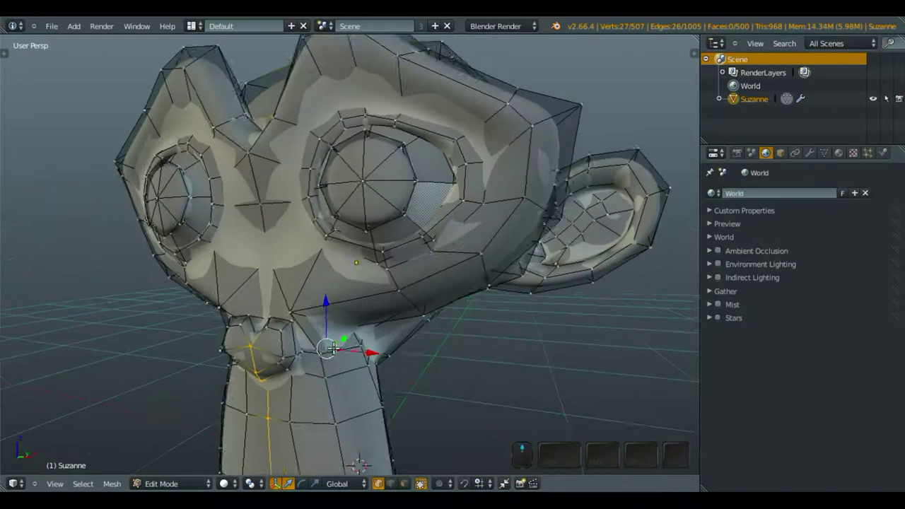
- Deselect the face and snout vertices of the centre loop with circle select, keeping those over the back of the head
middle_click_drag(309, 379, 378, 263, "shift")
key("shift+c")
mouse_move(346, 211)
middle_mouse_down()
mouse_move(371, 394)
mouse_move(379, 383)
mouse_move(201, 191)
middle_mouse_up()
key("c")
middle_click(274, 181)
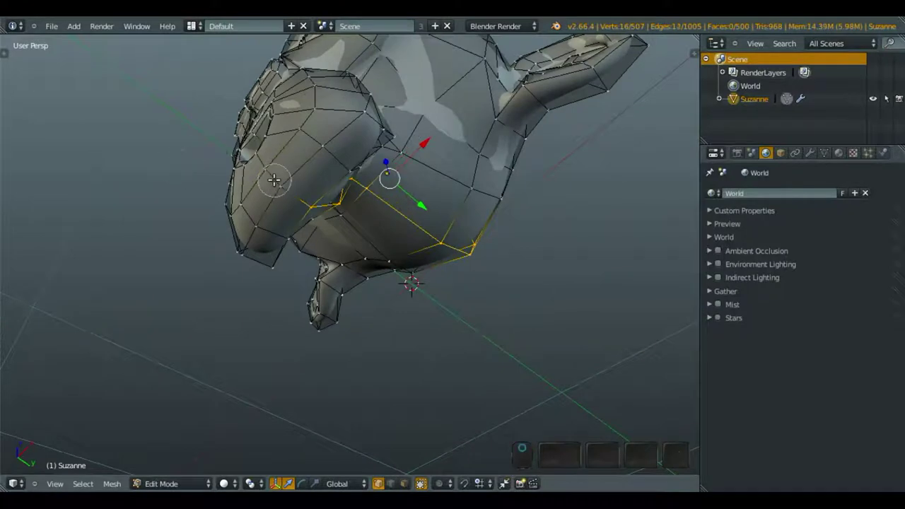
right_click(282, 178)
right_click(290, 182, "shift")
mouse_move(291, 182)
middle_mouse_down()
mouse_move(217, 255)
mouse_move(376, 315)
middle_mouse_up()
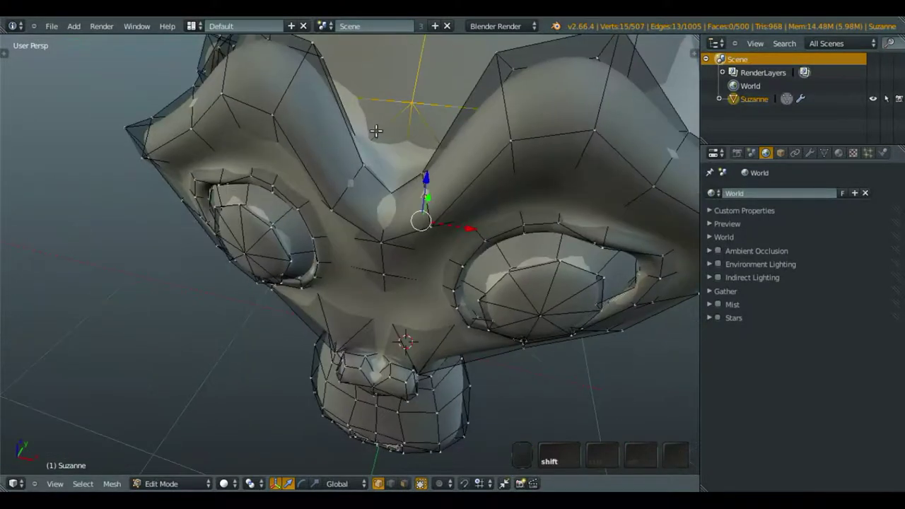
- Refine the centre selection at the forehead and add the row of vertices across the monkey's left upper forehead
middle_click_drag(375, 132, 362, 206, "shift")
key("c")
middle_click(381, 263)
right_click(382, 268)
mouse_move(424, 123)
middle_mouse_down()
mouse_move(384, 167)
mouse_move(370, 152)
mouse_move(401, 228)
middle_mouse_up()
key("c")
mouse_move(382, 271)
left_mouse_down()
mouse_move(448, 329)
mouse_move(511, 345)
left_mouse_up()
right_click(158, 198)
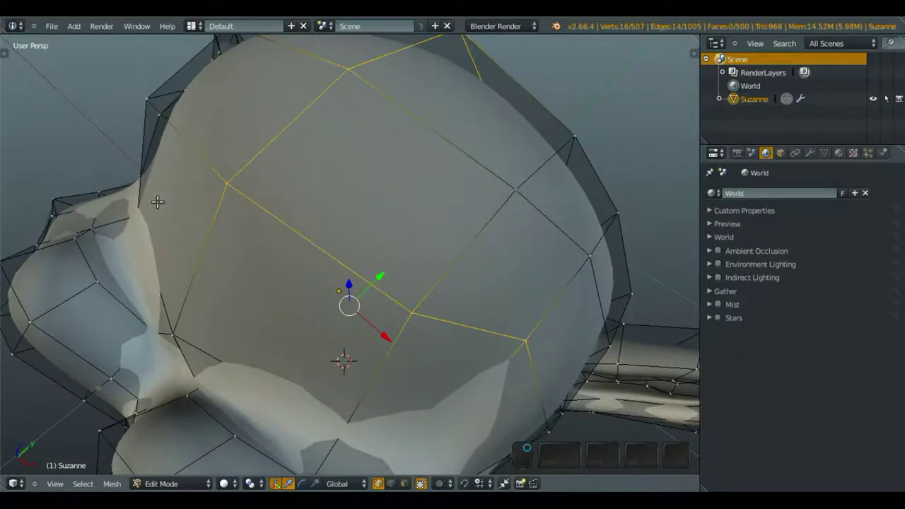
- Add the matching row of vertices across the monkey's right upper forehead to the selection with circle select
middle_click_drag(157, 198, 394, 198)
key("c")
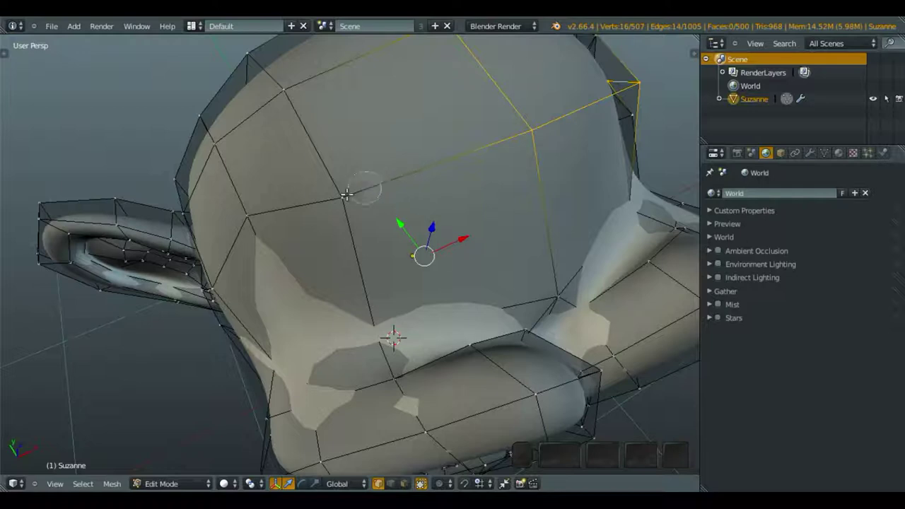
left_click_drag(349, 195, 256, 204)
right_click(283, 204)
middle_click_drag(526, 188, 445, 201, "shift")
scroll(445, 201, "down", 8)
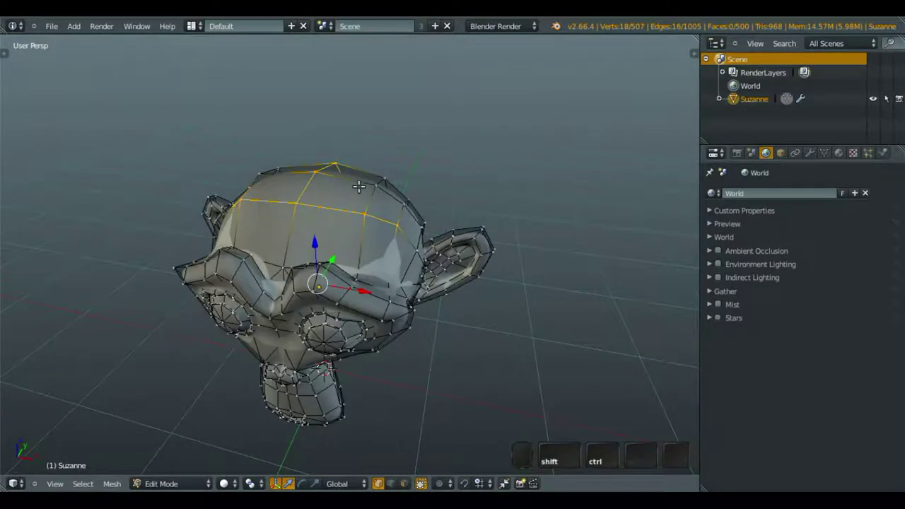
- Mark the selected edges over the back of the head and across the forehead as a seam
key("ctrl+e")
left_click(341, 264)
middle_click_drag(341, 264, 359, 206)
- Select the monkey's entire mesh and unwrap it
key("a")
key("u")
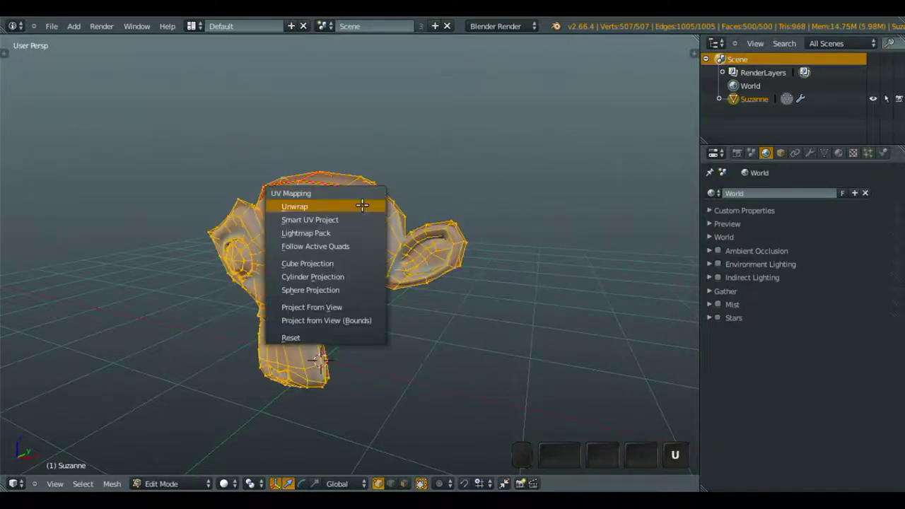
left_click(361, 205)
- Split the 3D view vertically and turn the new area into a UV/Image Editor showing the unwrapped layout
left_click_drag(695, 37, 305, 141)
left_click(322, 483)
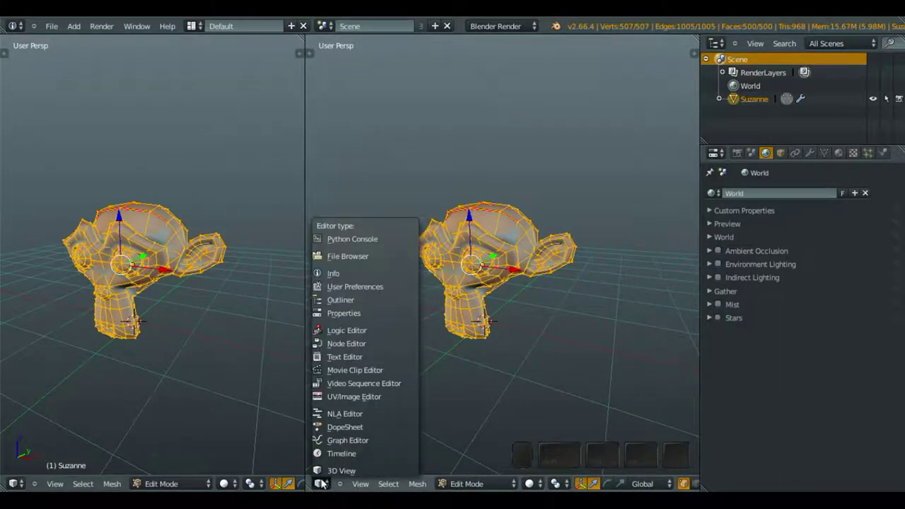
left_click(353, 398)
scroll(511, 288, "up", 3)
middle_click_drag(539, 313, 560, 291, "shift")
scroll(526, 349, "up", 1)
scroll(526, 349, "down", 1)
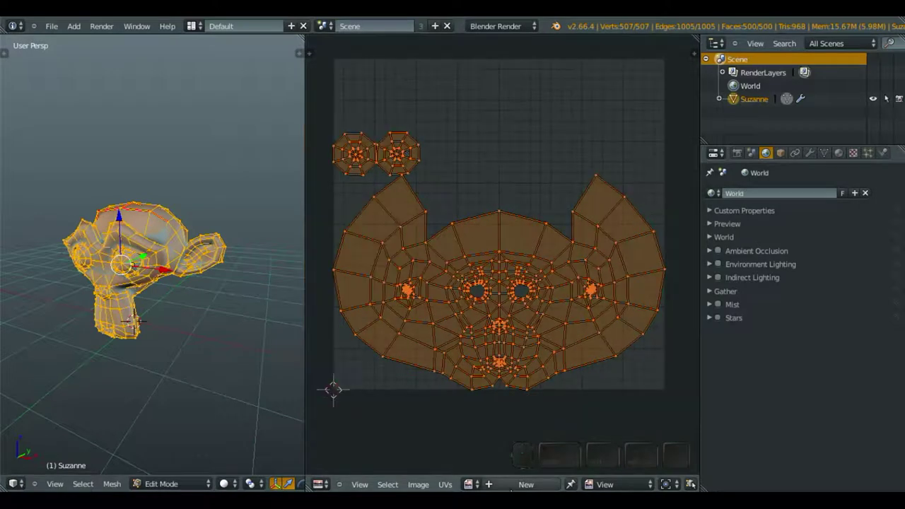
- Create a new 1024 × 1024 image named monkey with a white fill colour and no alpha for the UV layout
left_click(521, 484)
left_click(540, 411)
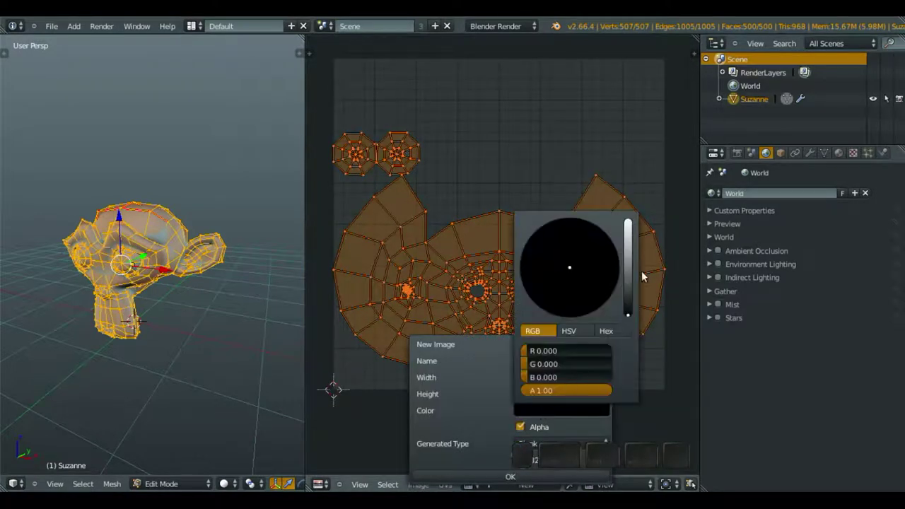
left_click_drag(629, 285, 628, 218)
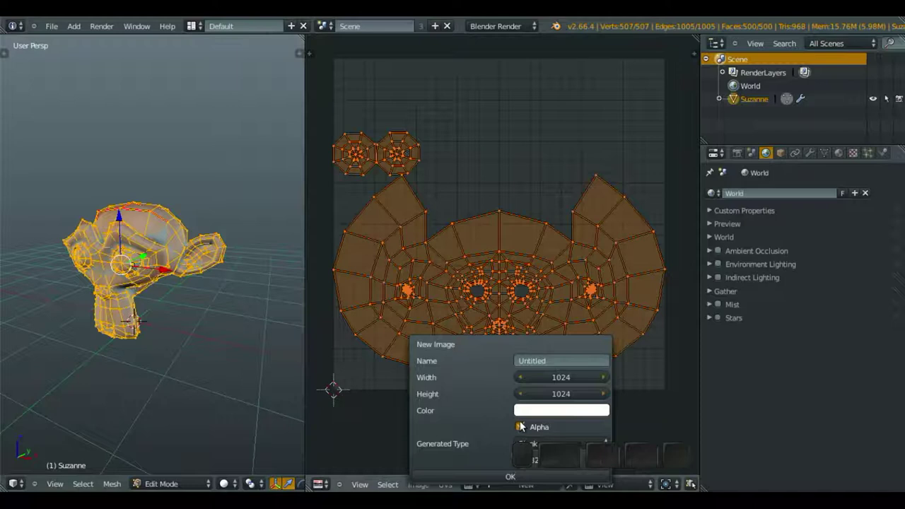
double_click(560, 361)
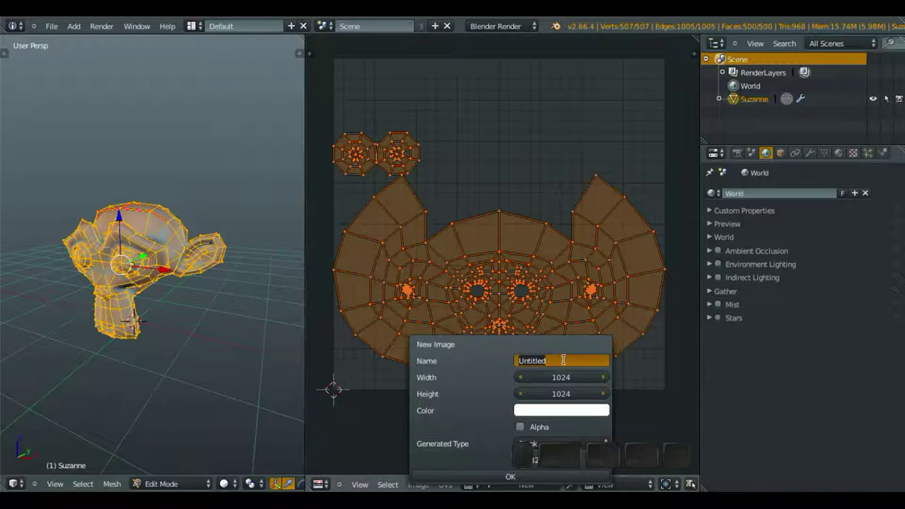
type("monkey")
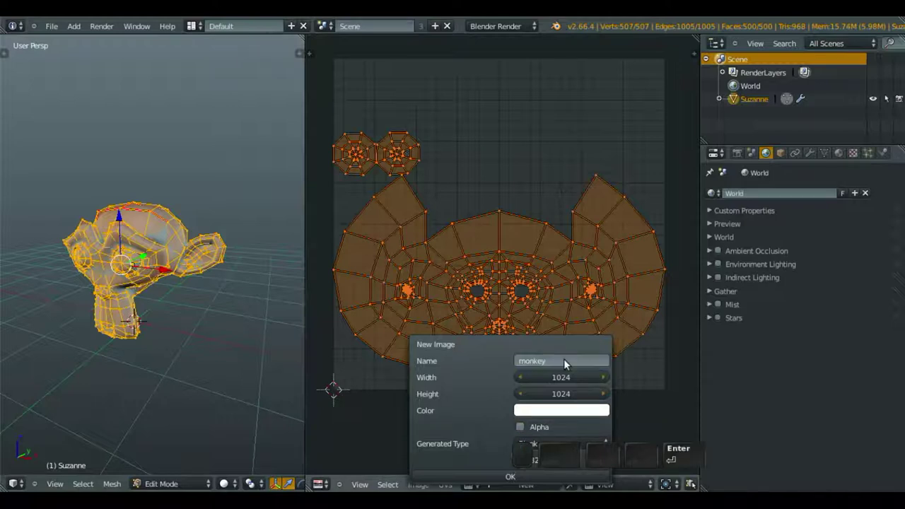
key("Return")
left_click(466, 480)
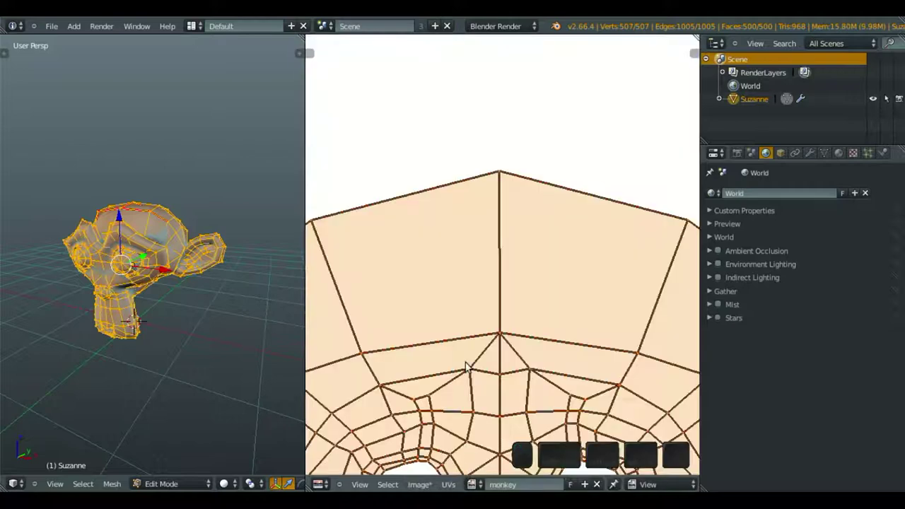
scroll(470, 366, "down", 5)
scroll(525, 344, "up", 1)
middle_click_drag(523, 340, 495, 341, "shift")
scroll(524, 344, "down", 1)
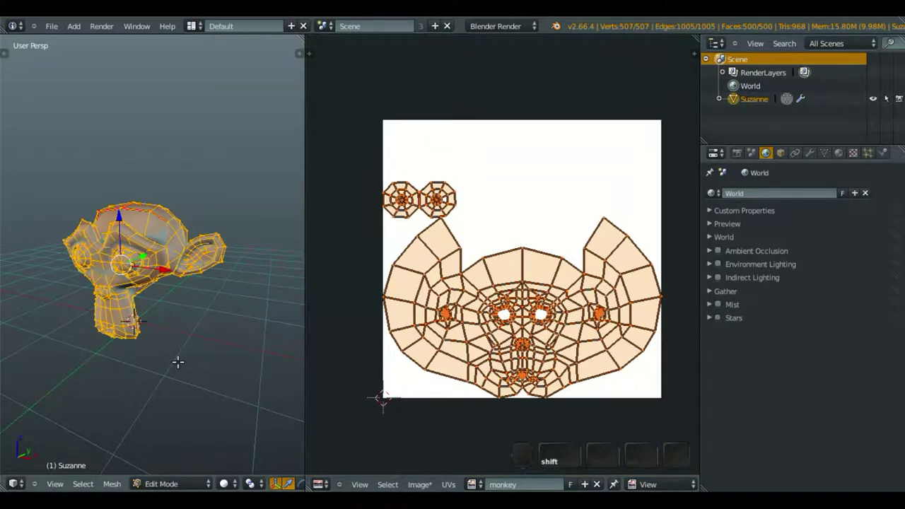
- Put the monkey into Texture Paint mode and set the image editor to Paint mode
key("Tab")
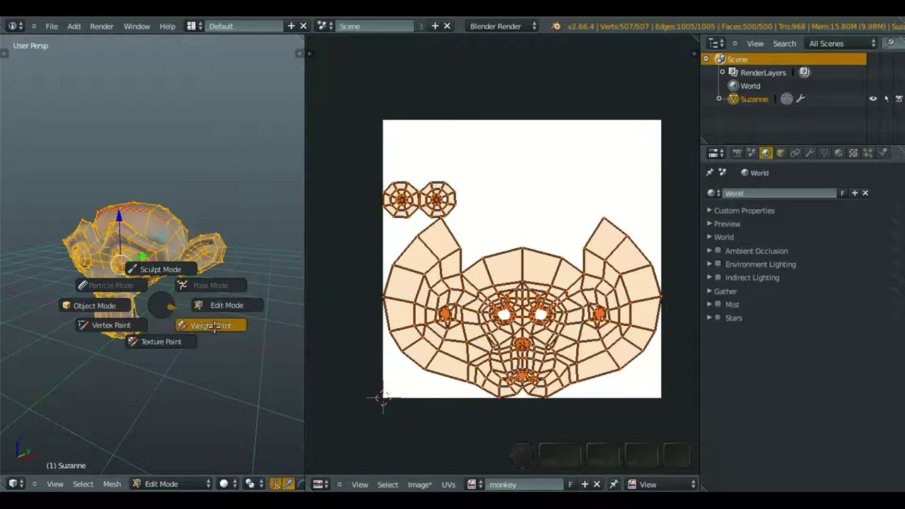
left_click(174, 344)
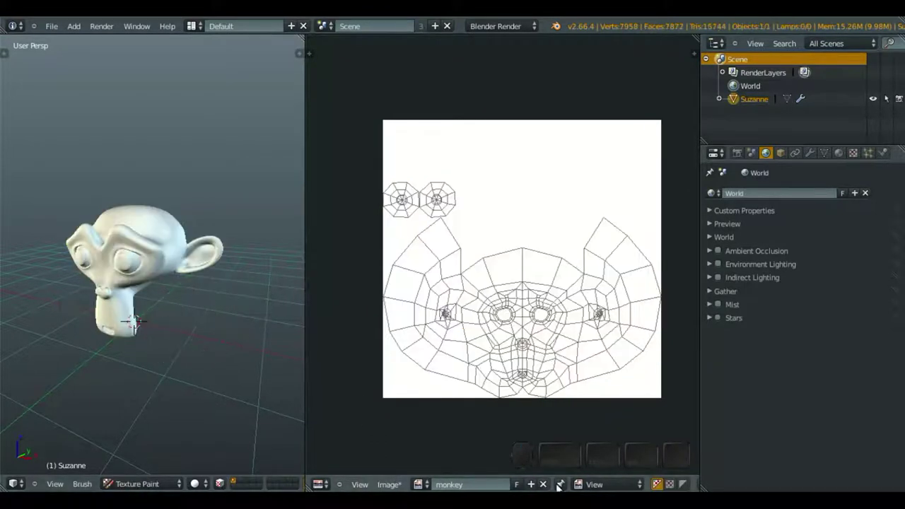
left_click(608, 484)
left_click_drag(601, 458, 438, 455)
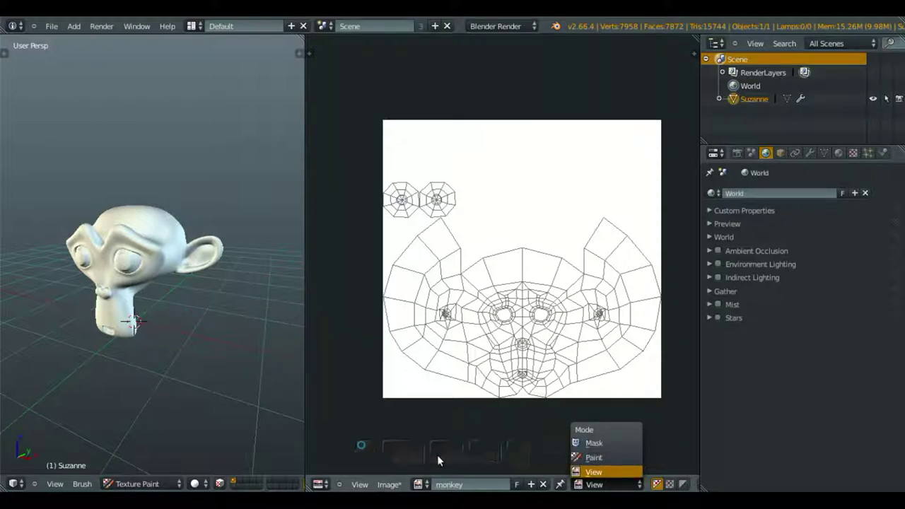
left_click(605, 484)
left_click(605, 459)
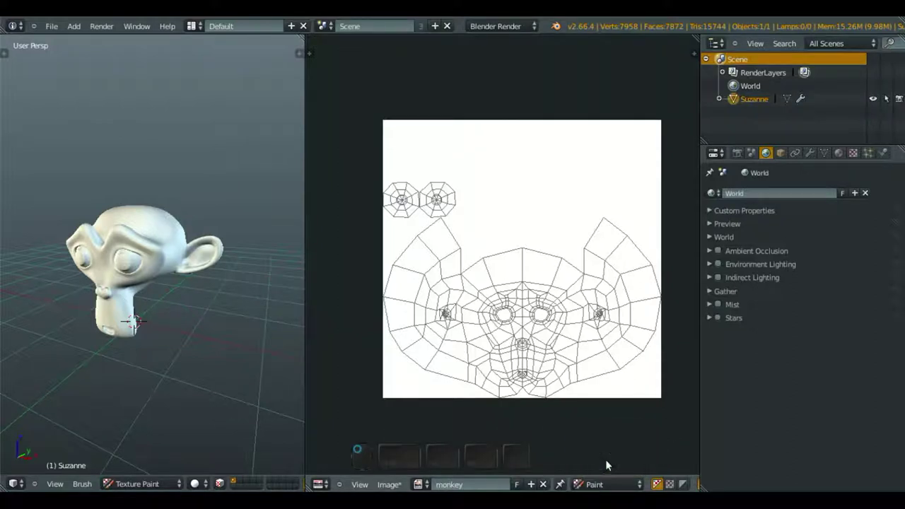
- Widen the 3D view beside the image editor and frame the monkey's face closely for painting
middle_click_drag(138, 249, 174, 259)
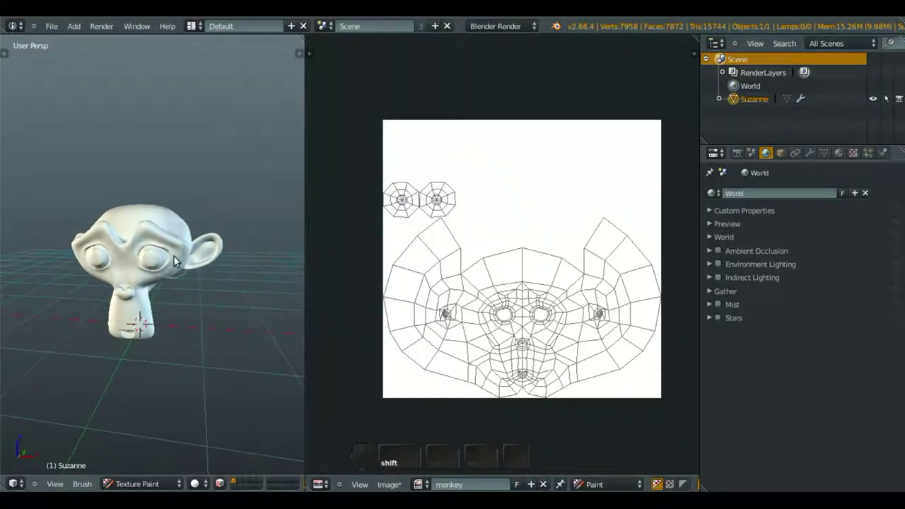
left_click_drag(302, 253, 371, 255)
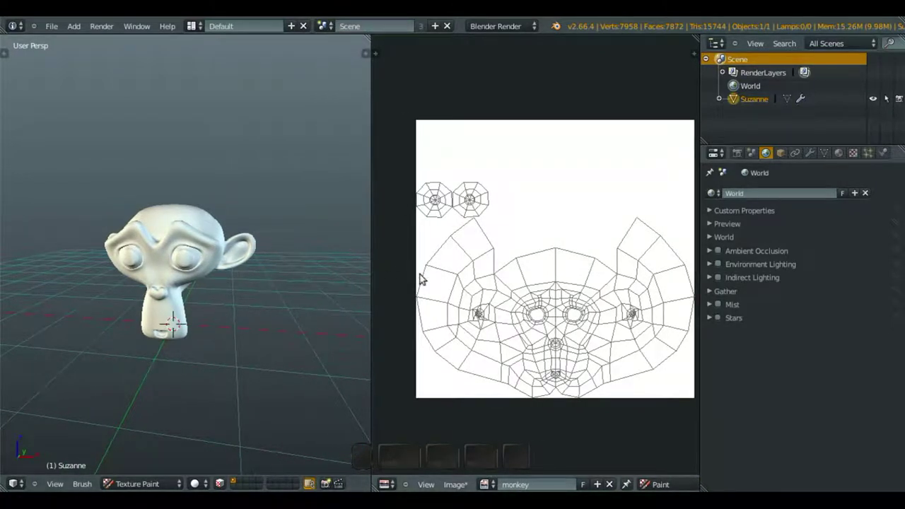
middle_click_drag(198, 250, 233, 228, "shift")
scroll(213, 263, "up", 3)
- Show the paint brush settings in the 3D view and set the brush colour to light purple
key("t")
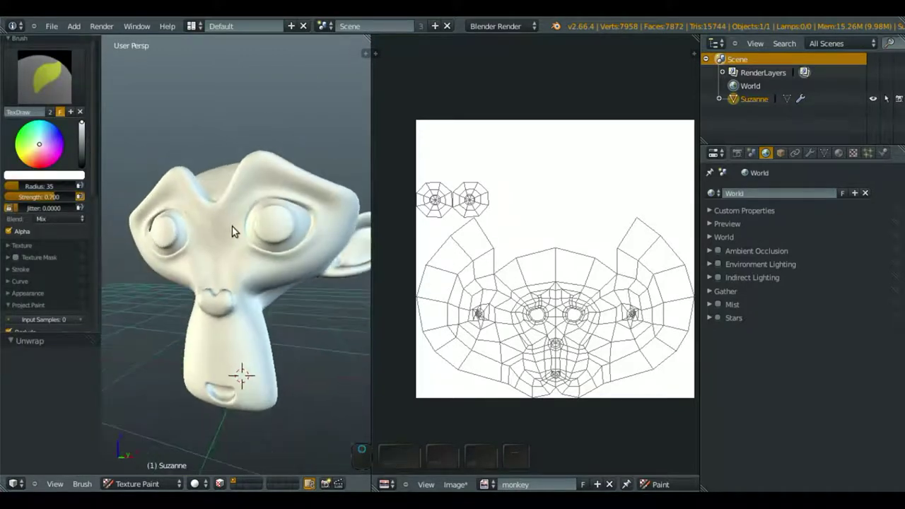
left_click(52, 157)
left_click_drag(43, 162, 57, 144)
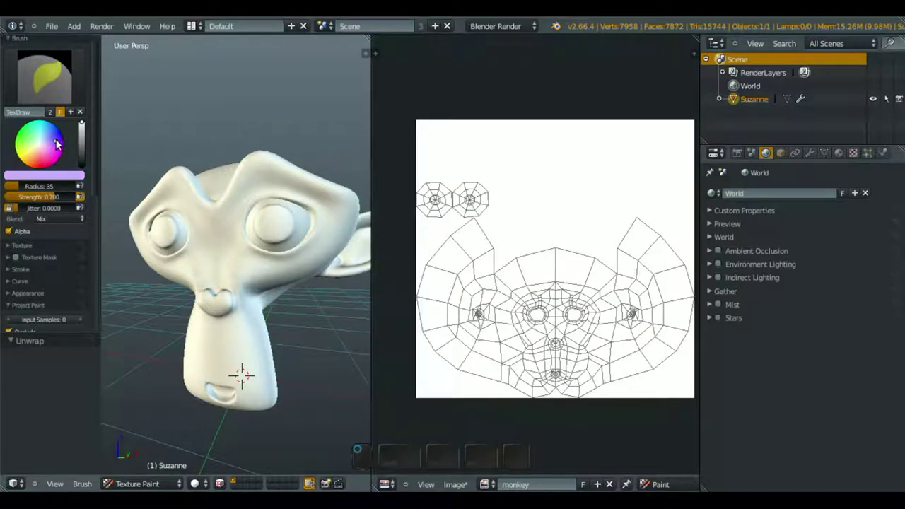
- Paint purple strokes down the monkey's nose, across the forehead on the UV image, and over the forehead on the model
mouse_move(213, 247)
left_mouse_down()
mouse_move(212, 311)
mouse_move(230, 362)
left_mouse_up()
left_click_drag(465, 291, 612, 276)
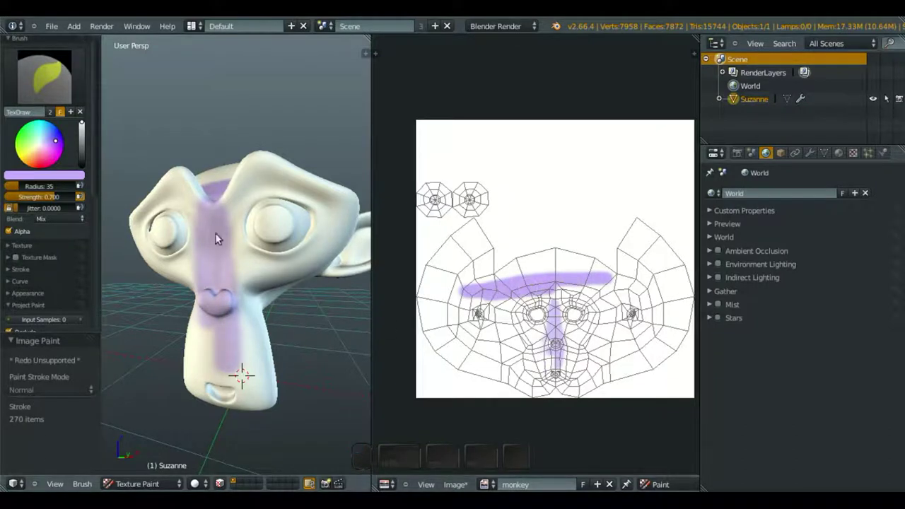
mouse_move(212, 196)
middle_mouse_down()
mouse_move(194, 261)
mouse_move(173, 253)
middle_mouse_up()
left_click_drag(174, 253, 222, 253)
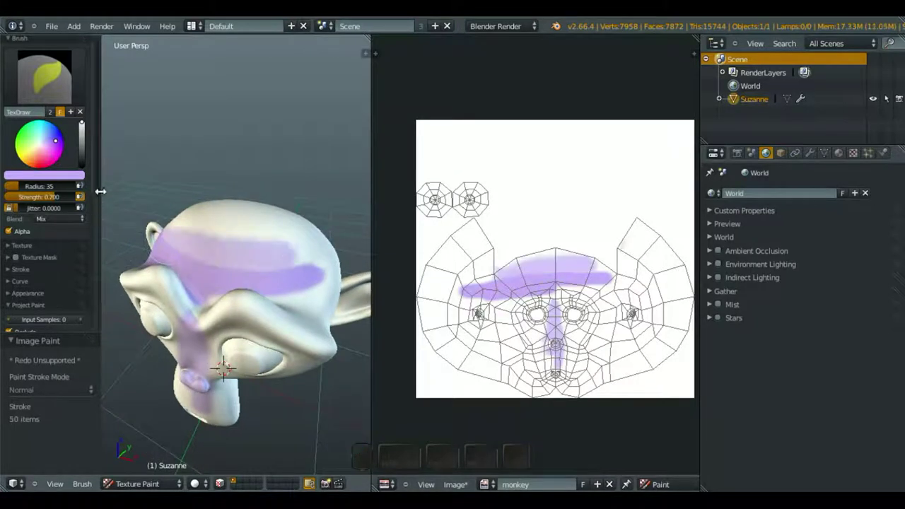
mouse_move(94, 165)
left_mouse_down()
mouse_move(105, 286)
mouse_move(109, 209)
left_mouse_up()
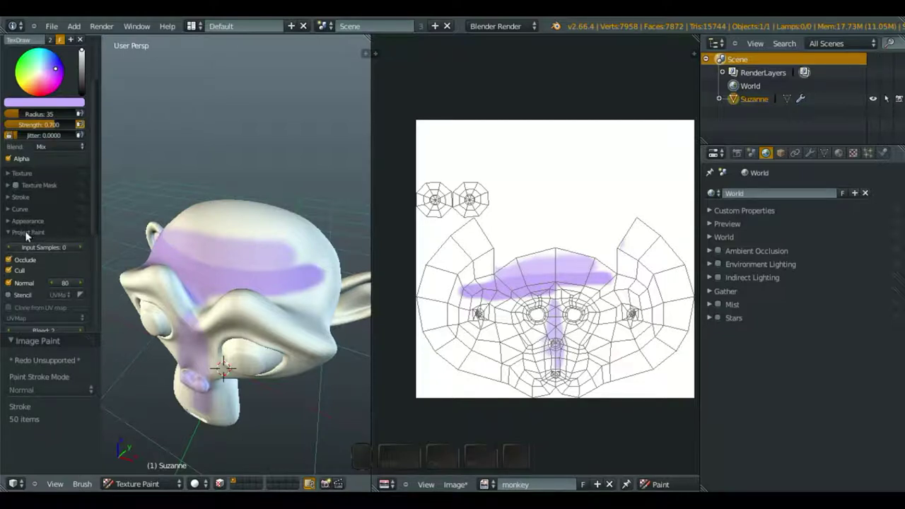
- Show the paint brush's texture settings and try out rotating the brush angle over the monkey
middle_click_drag(225, 272, 259, 257)
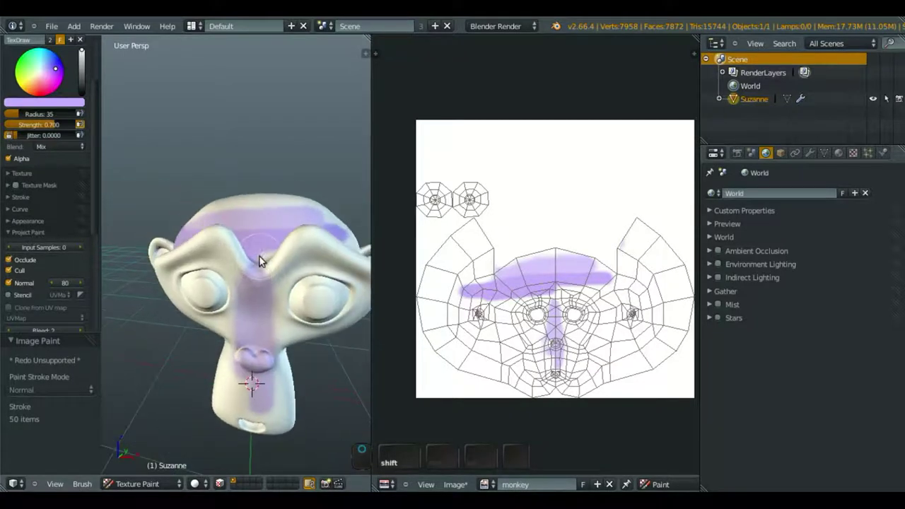
middle_click_drag(260, 223, 237, 234)
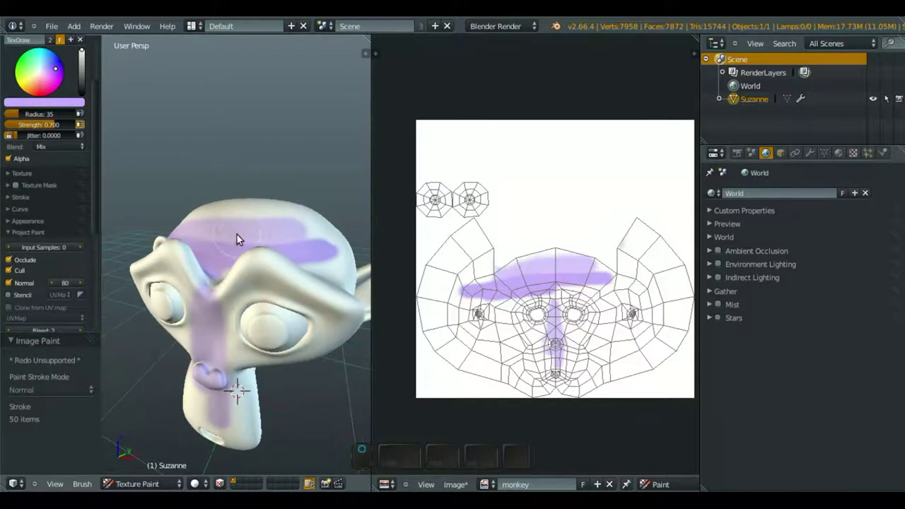
left_click(73, 173)
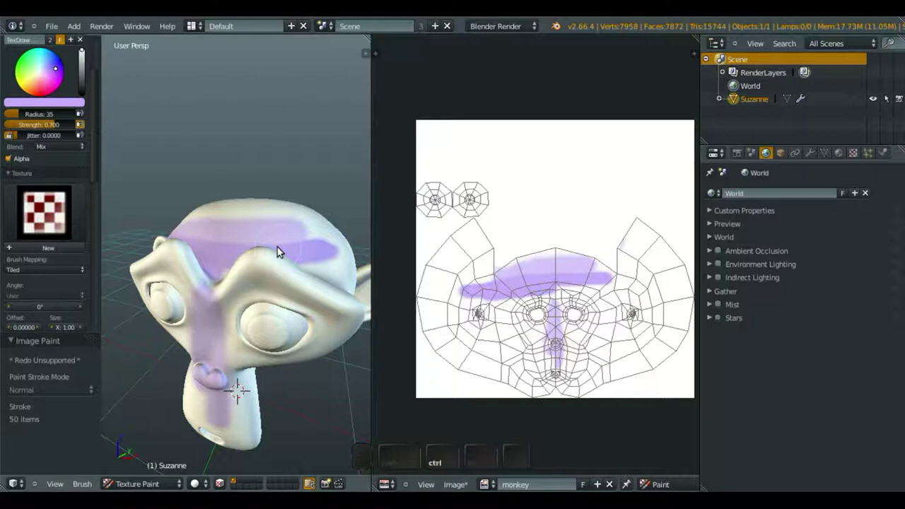
key("ctrl+f")
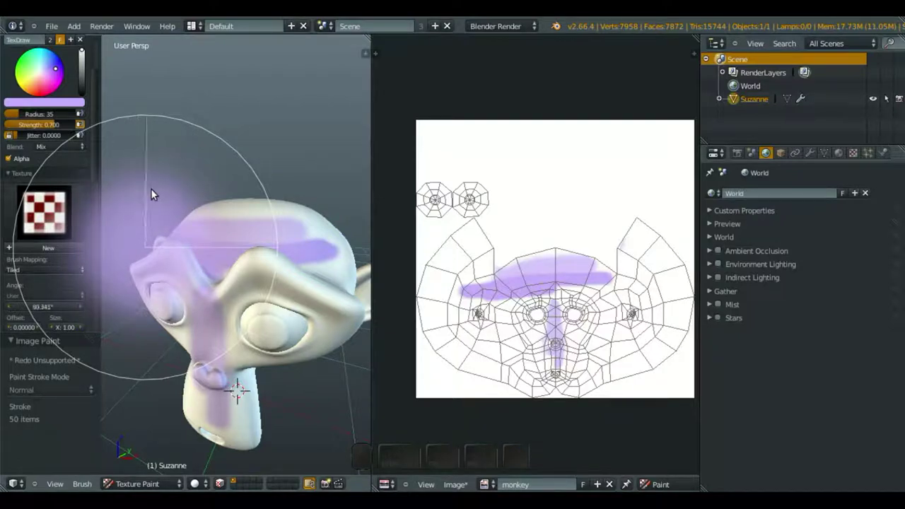
key("Escape")
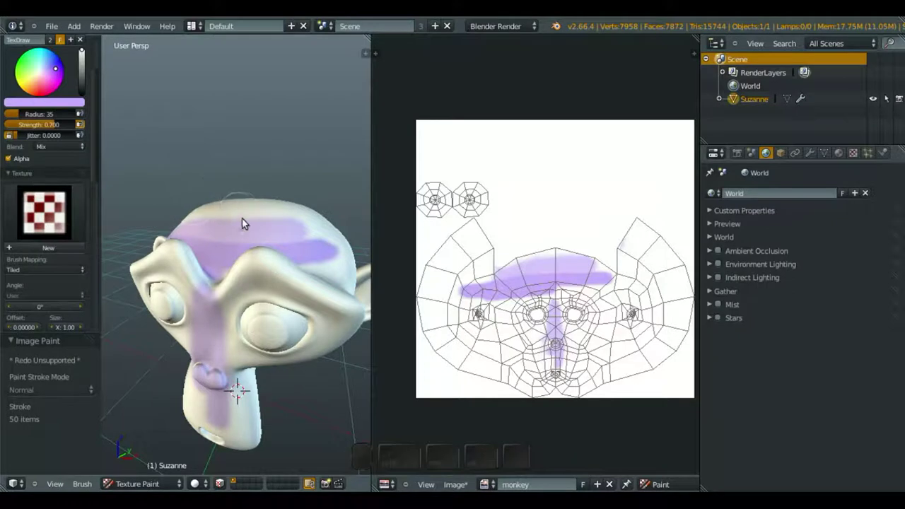
middle_click_drag(243, 212, 238, 283)
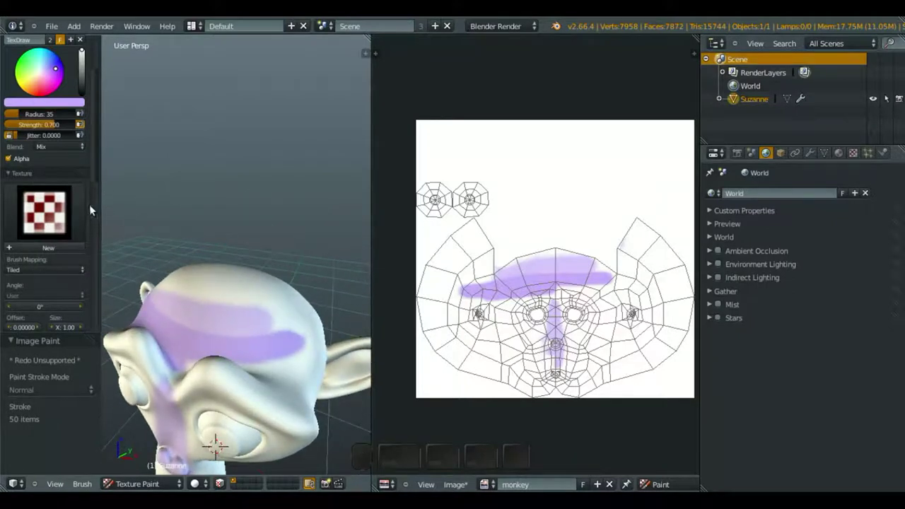
- Create a new texture in the first World texture slot and set its type to Image or Movie
left_click(854, 153)
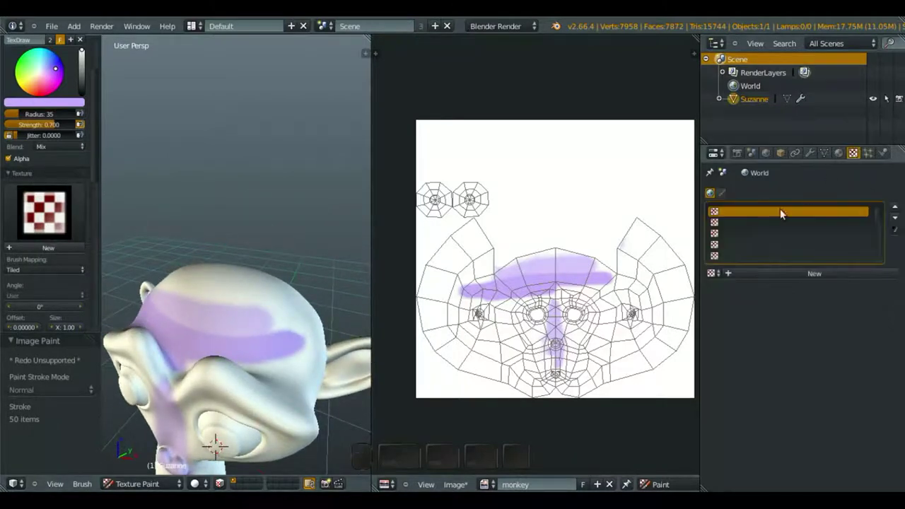
left_click(767, 272)
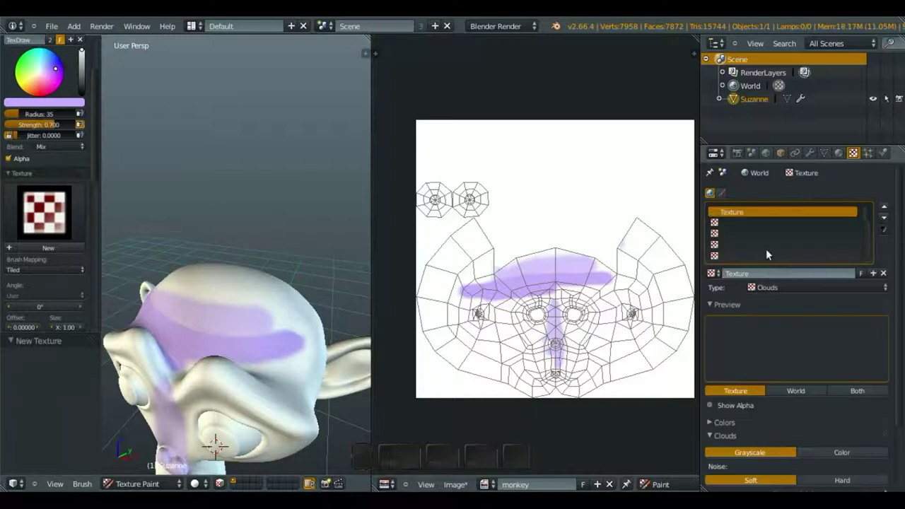
left_click(774, 287)
left_click(780, 214)
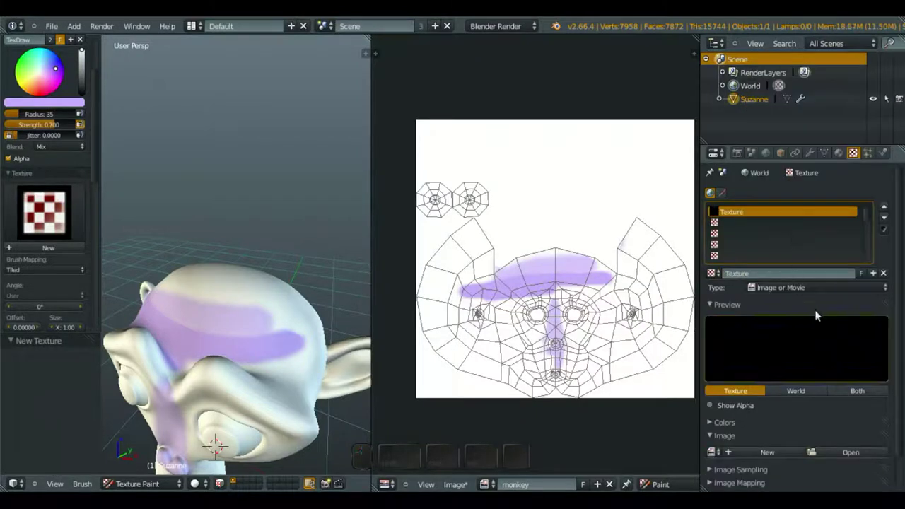
- Load oval_02.jpg from the recent displacement folder as the texture's image
left_click(835, 416)
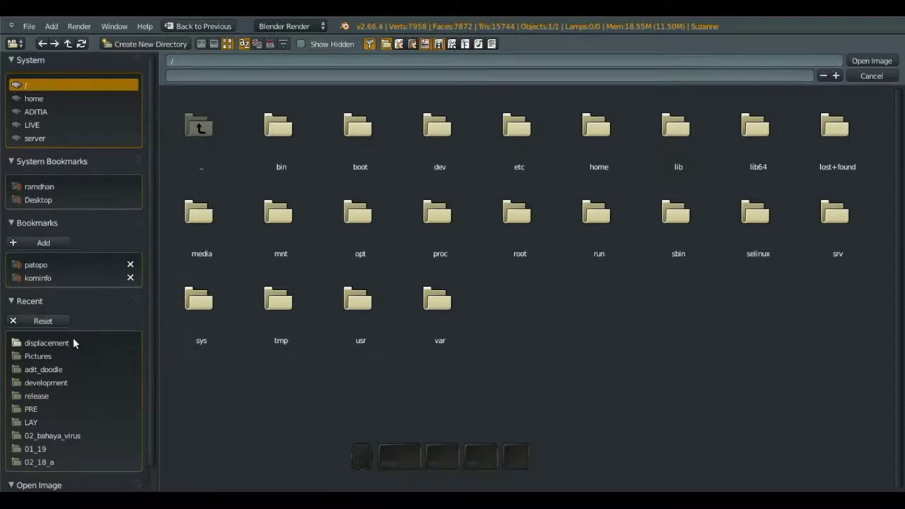
left_click(46, 342)
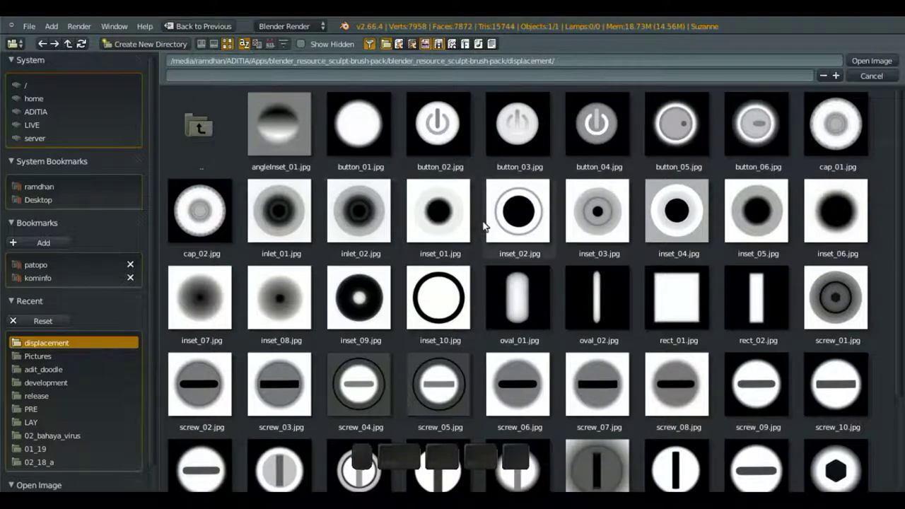
scroll(498, 234, "down", 1)
scroll(497, 236, "up", 1)
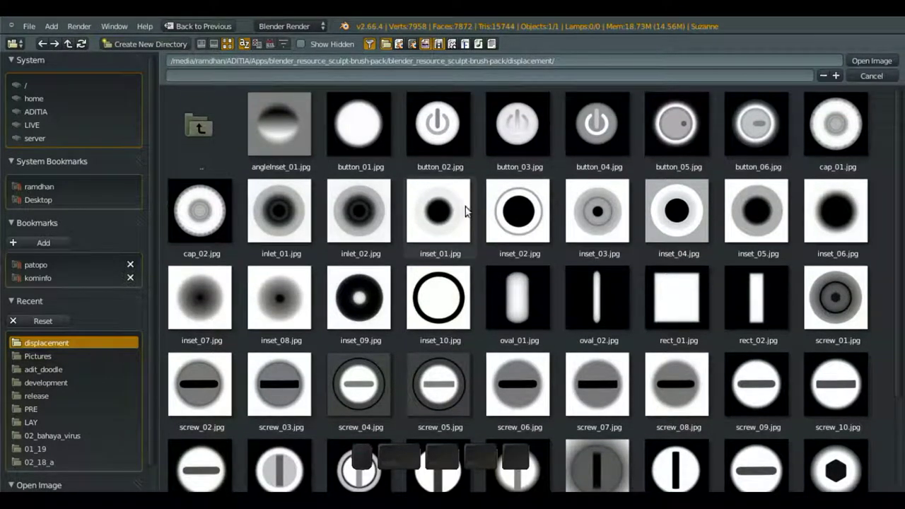
scroll(439, 267, "down", 2)
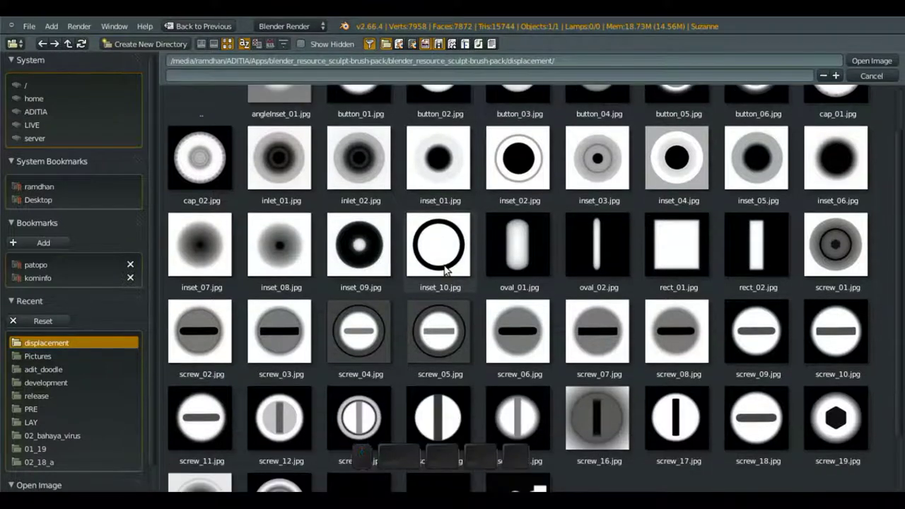
scroll(467, 259, "up", 2)
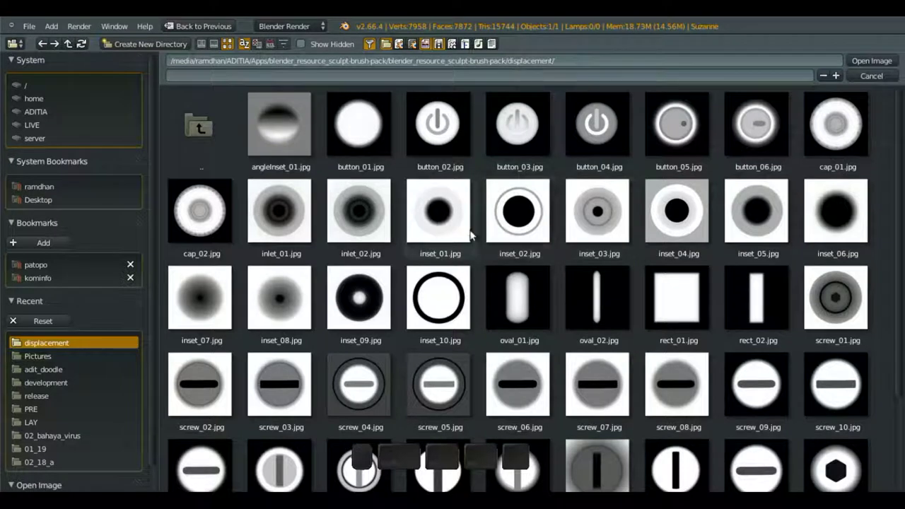
scroll(385, 295, "down", 2)
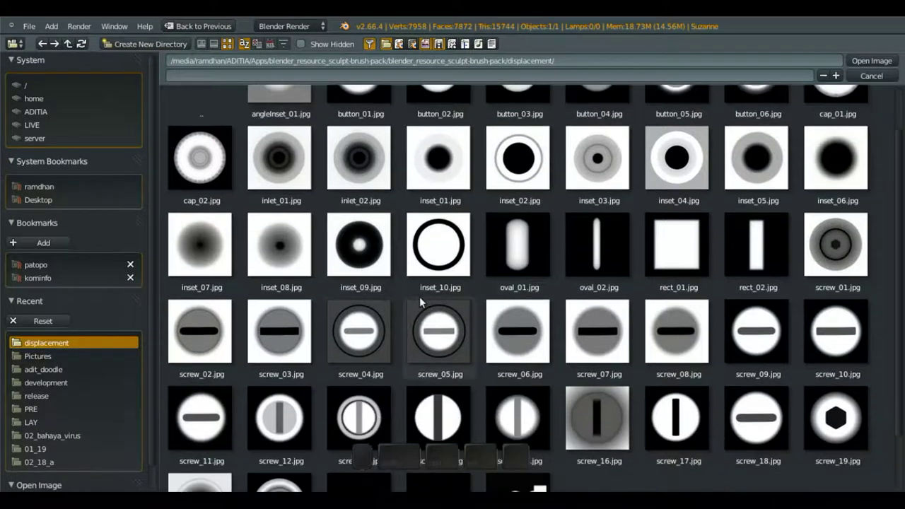
scroll(419, 301, "up", 2)
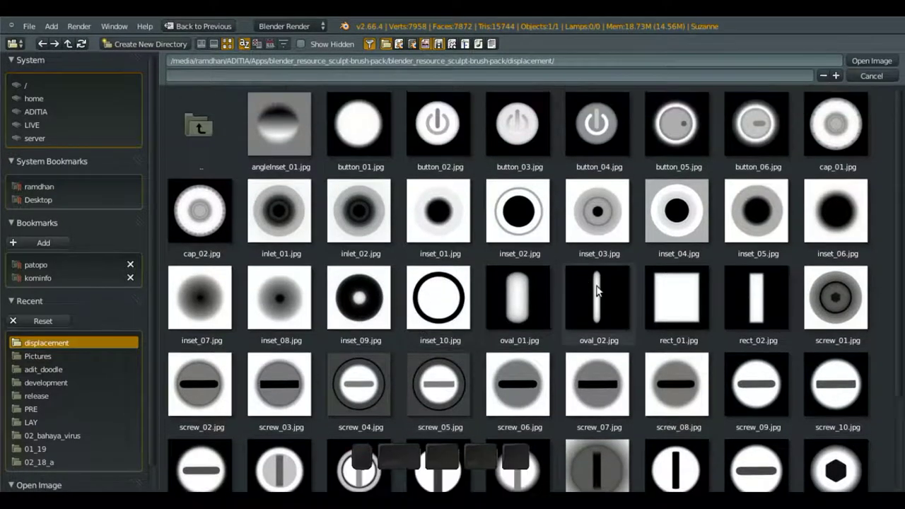
left_click(598, 290)
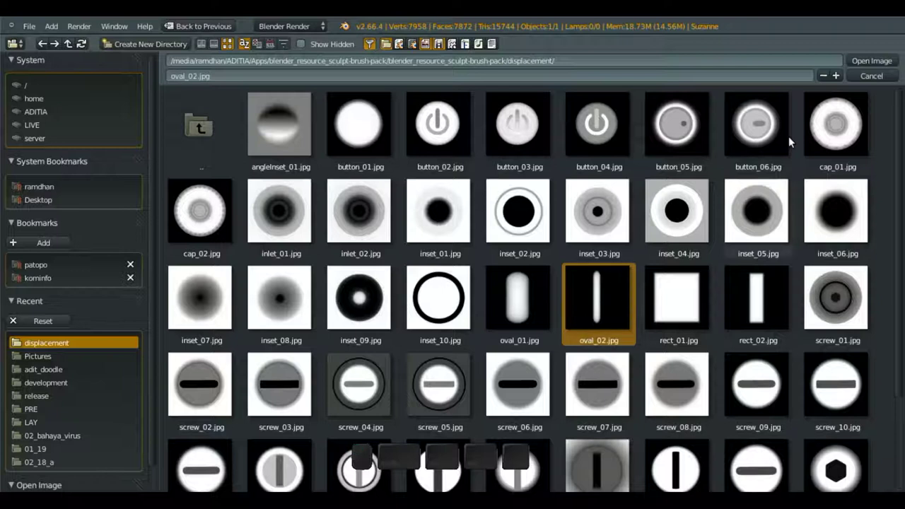
left_click(874, 62)
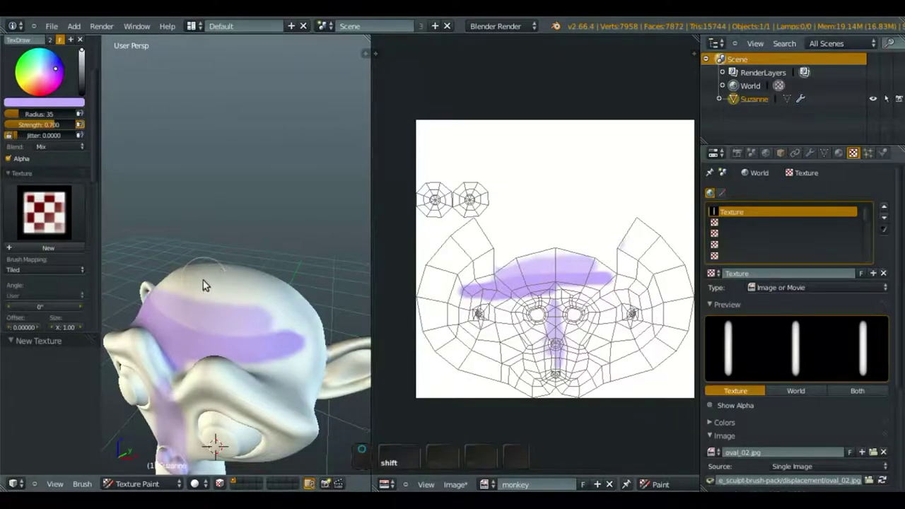
- Maximize the 3D view with the whole monkey head in frame and assign the oval image texture to the brush
middle_click_drag(203, 281, 252, 227)
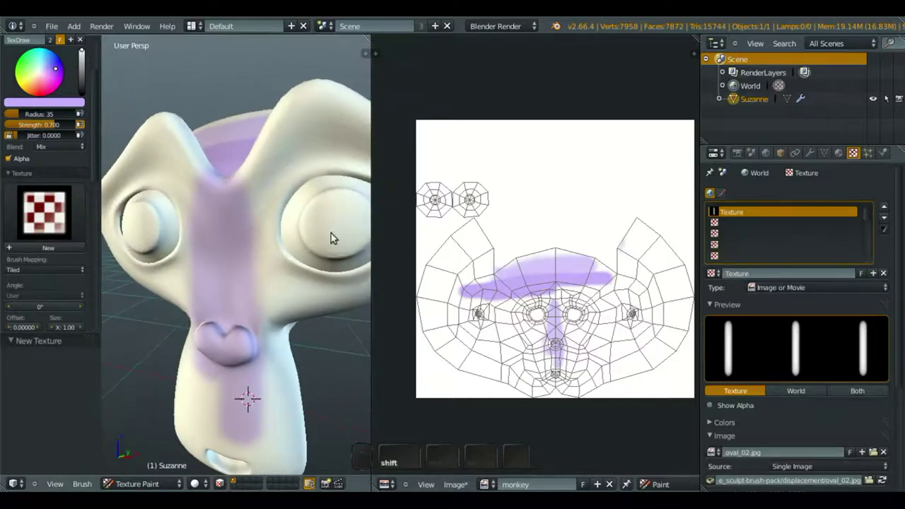
key("ctrl+Up")
scroll(435, 248, "down", 6)
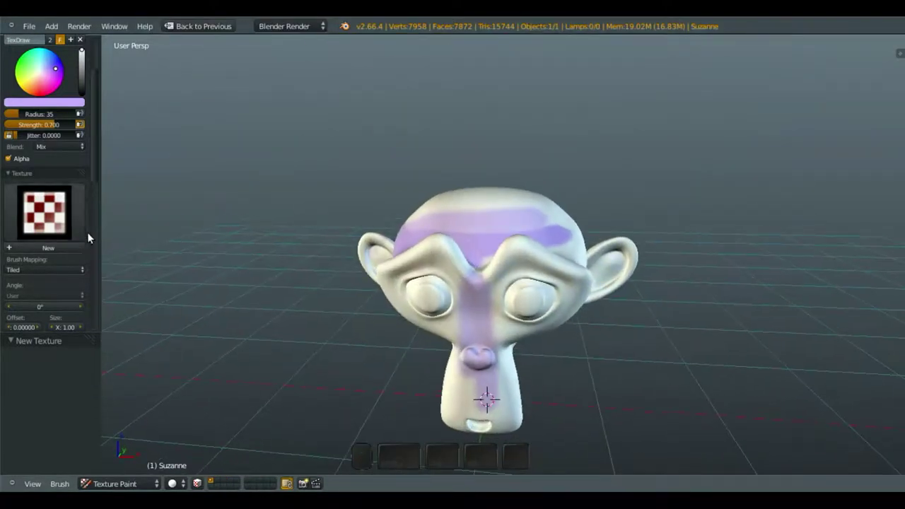
left_click(70, 227)
left_click(65, 269)
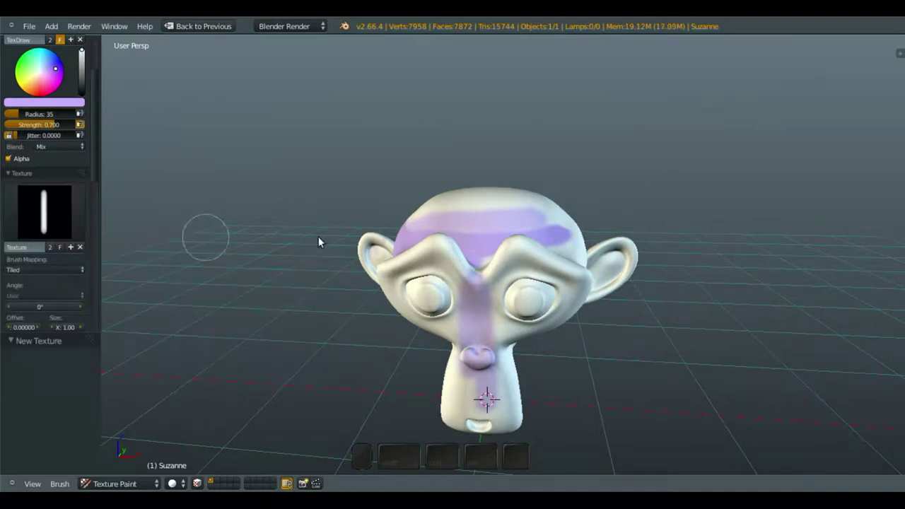
- Set the brush radius to 165 and paint the tiled texture over the side of the monkey's head and its ear
mouse_move(318, 236)
middle_mouse_down()
mouse_move(439, 246)
mouse_move(435, 256)
mouse_move(379, 258)
mouse_move(359, 249)
middle_mouse_up()
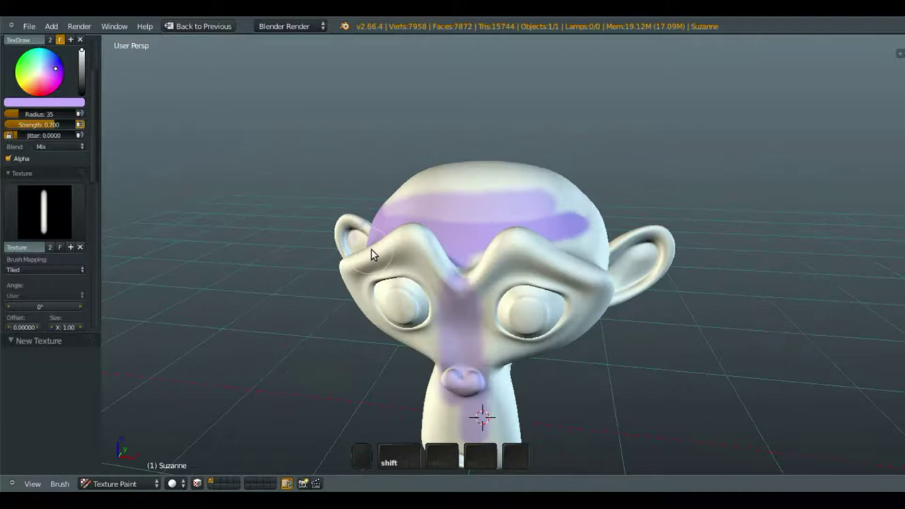
key("f")
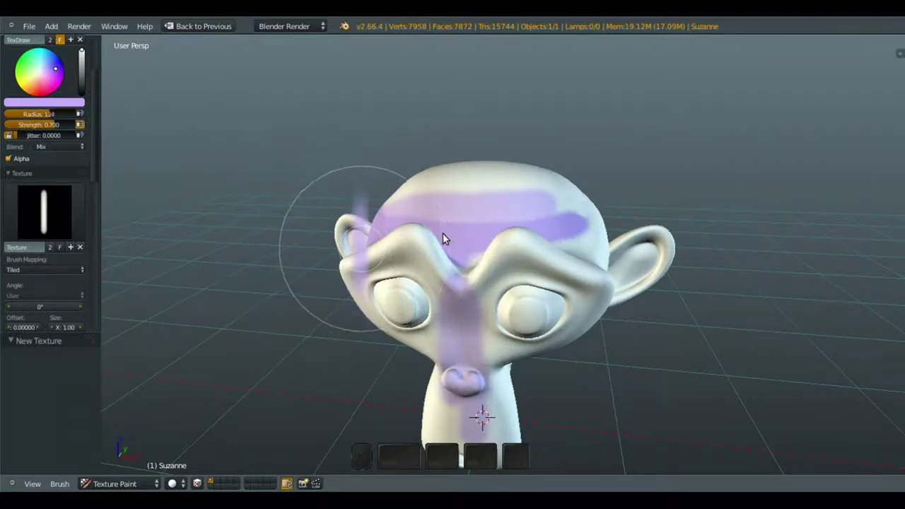
left_click(468, 221)
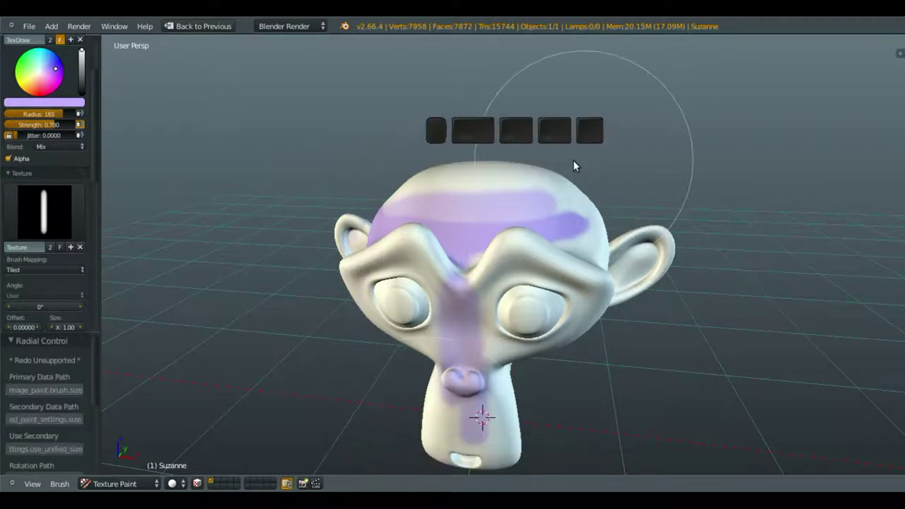
middle_click_drag(478, 56, 381, 230)
left_click_drag(400, 258, 371, 266)
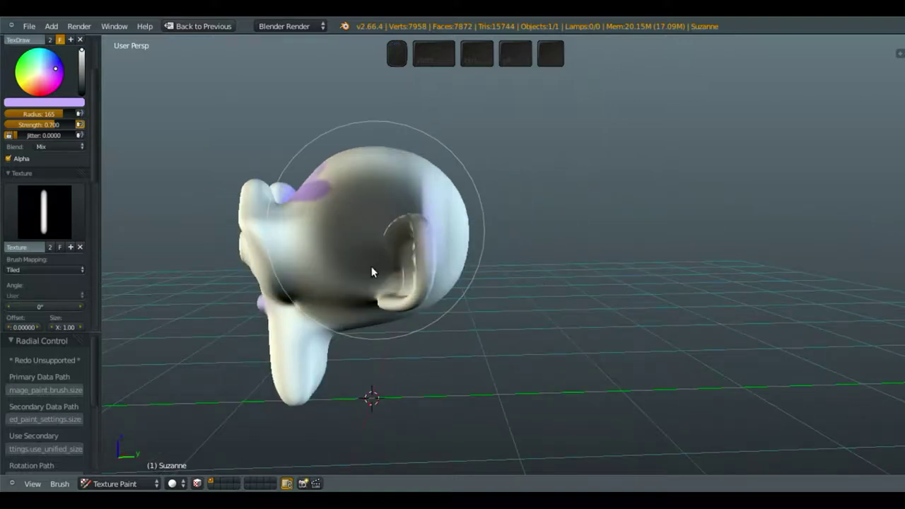
mouse_move(371, 266)
middle_mouse_down()
mouse_move(405, 245)
mouse_move(367, 259)
middle_mouse_up()
left_click_drag(293, 304, 390, 247)
middle_click_drag(390, 247, 300, 228)
middle_click_drag(361, 246, 409, 275)
- Set the brush radius to 36 and paint textured strokes over the monkey's muzzle, cheek and nose
key("f")
left_click(457, 233)
mouse_move(398, 316)
left_mouse_down()
mouse_move(393, 302)
mouse_move(386, 315)
mouse_move(386, 297)
left_mouse_up()
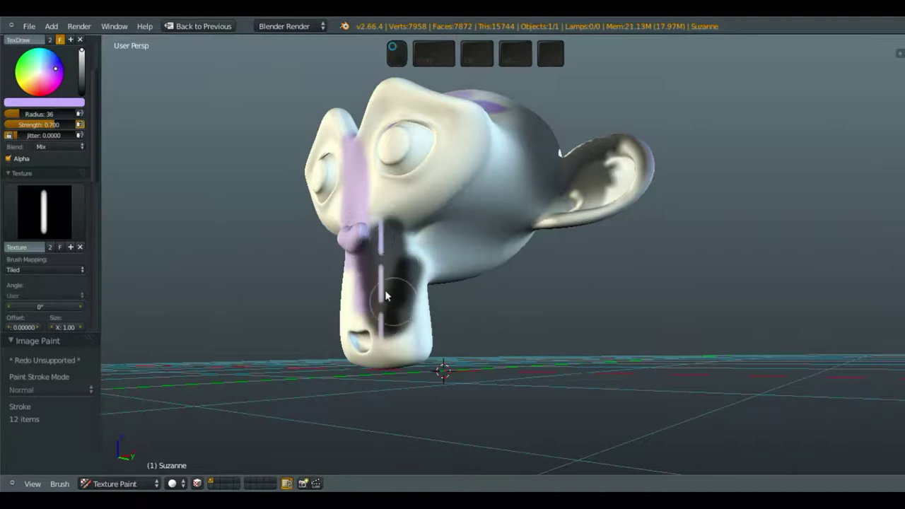
mouse_move(397, 241)
left_mouse_down()
mouse_move(417, 221)
mouse_move(437, 221)
left_mouse_up()
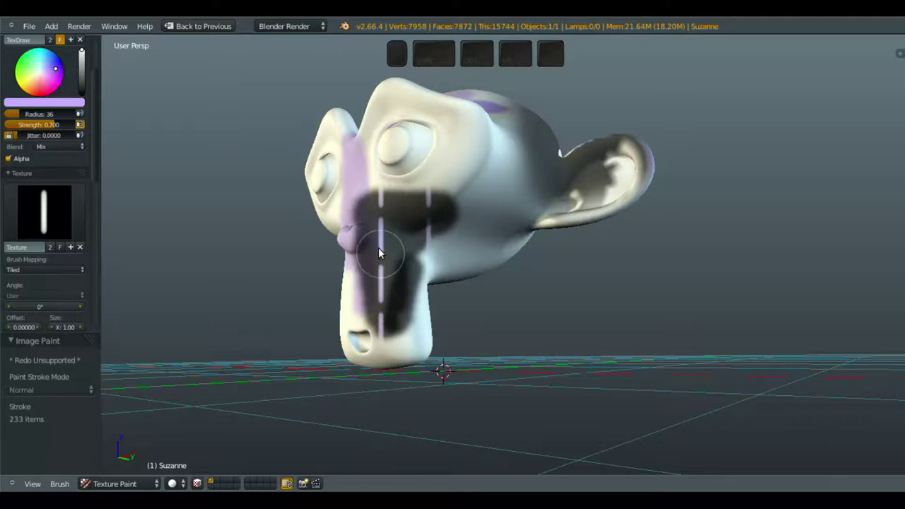
middle_click_drag(379, 249, 408, 255)
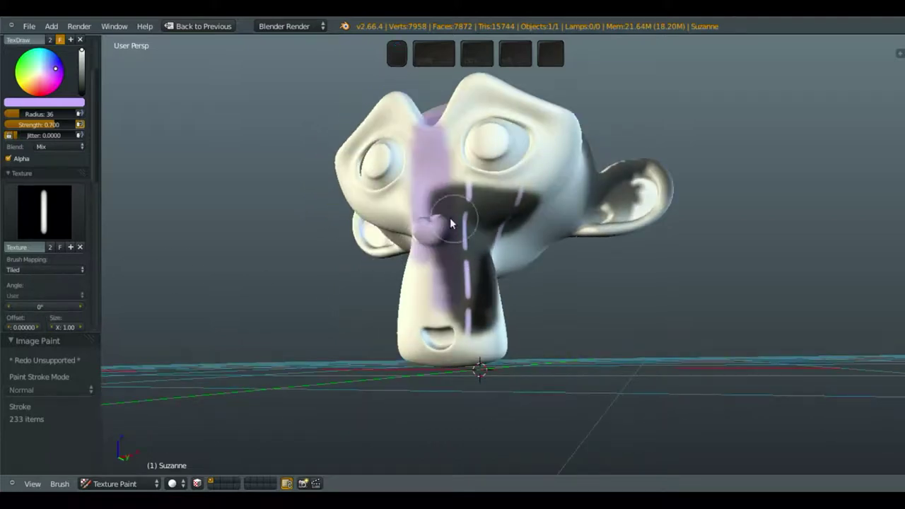
mouse_move(450, 224)
left_mouse_down()
mouse_move(425, 297)
mouse_move(439, 202)
mouse_move(414, 226)
mouse_move(437, 229)
mouse_move(446, 212)
mouse_move(456, 254)
mouse_move(416, 226)
left_mouse_up()
middle_click_drag(422, 236, 428, 238)
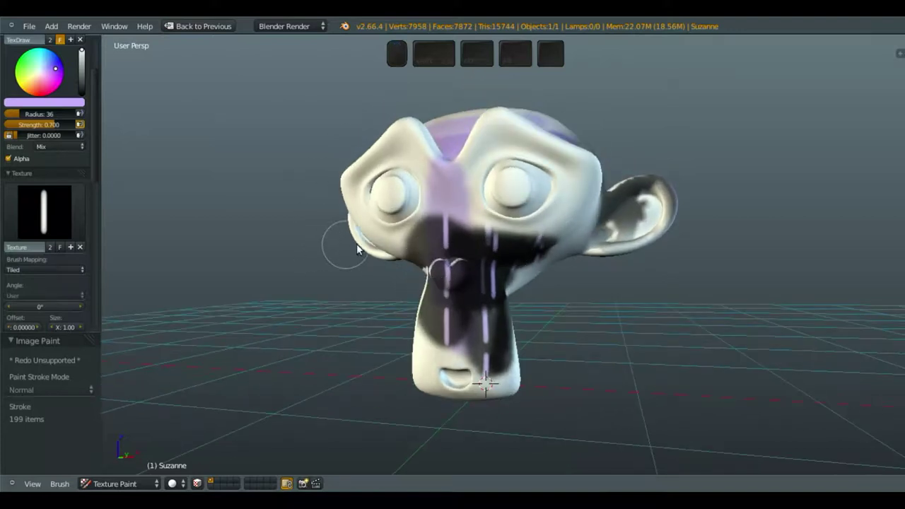
middle_click_drag(358, 249, 551, 248)
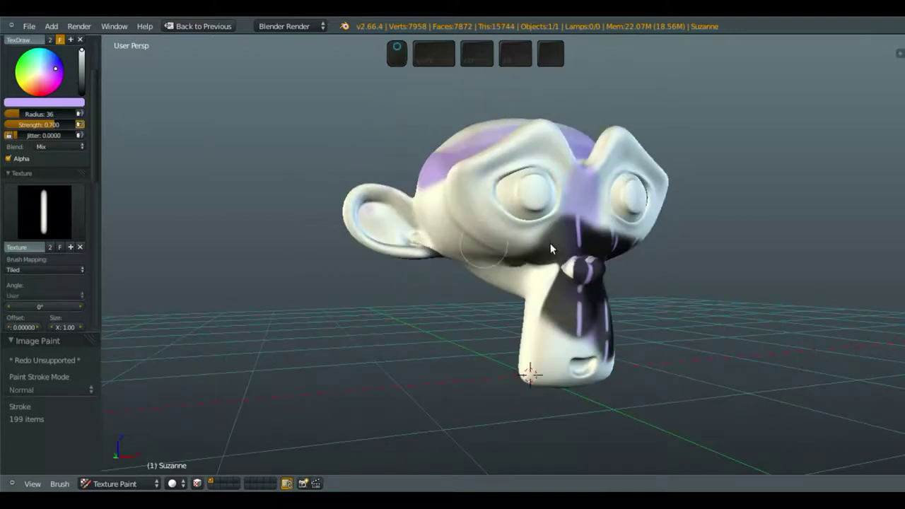
- Set the brush mapping to View Plane and paint strokes from beside the ear up onto the monkey's forehead
left_click(67, 271)
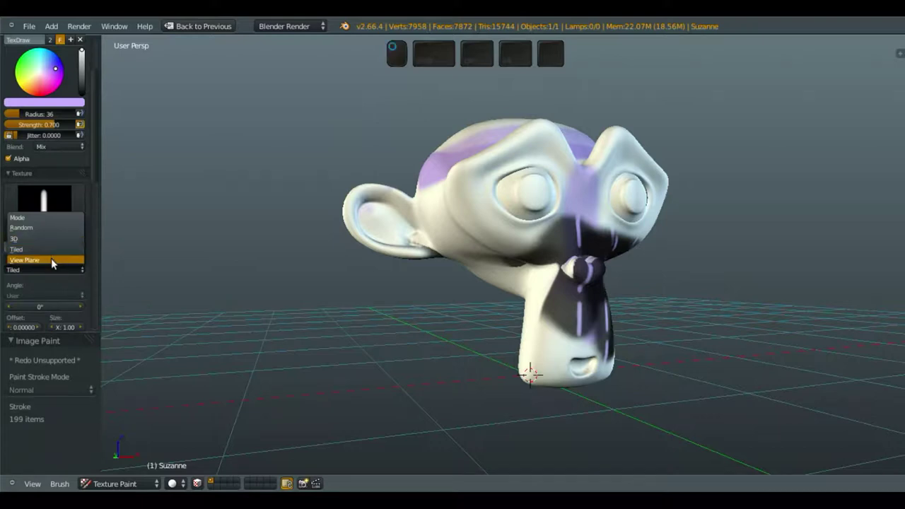
left_click(51, 260)
middle_click_drag(404, 263, 524, 231)
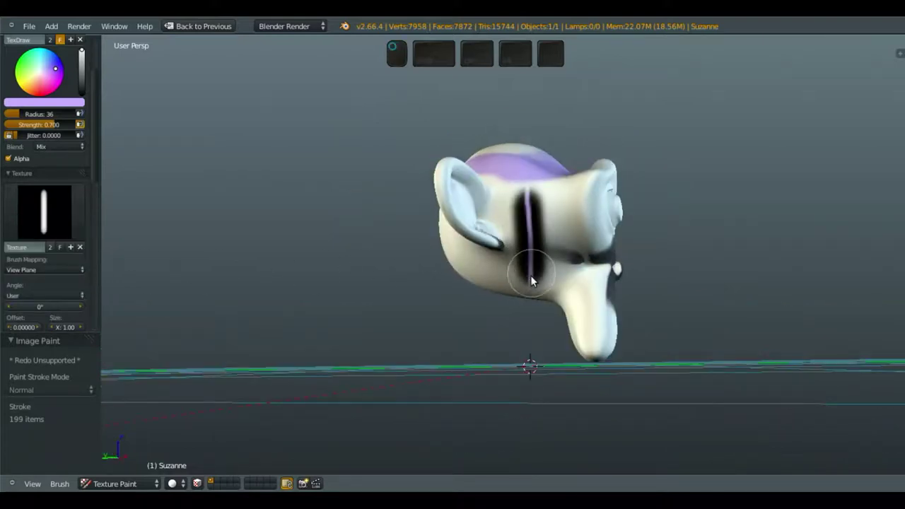
left_click_drag(530, 275, 526, 179)
mouse_move(526, 180)
middle_mouse_down()
mouse_move(535, 247)
mouse_move(484, 305)
middle_mouse_up()
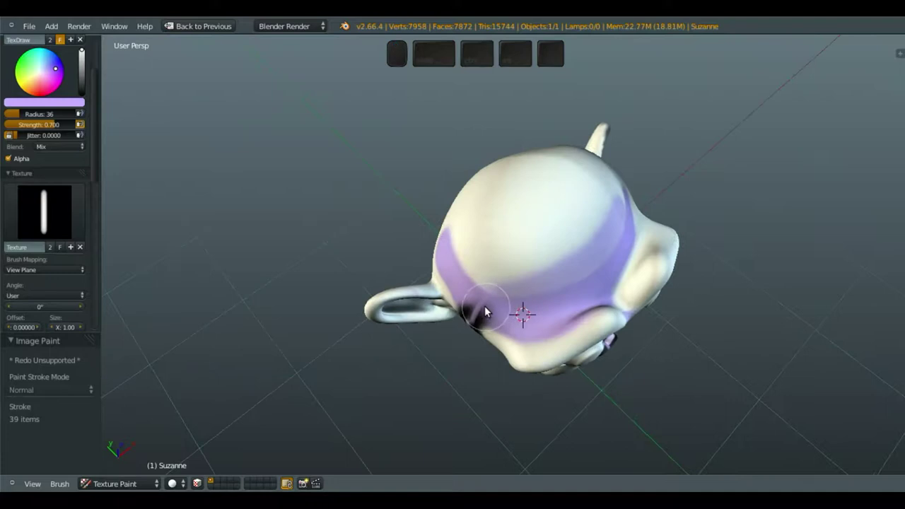
left_click_drag(484, 311, 510, 290)
middle_click_drag(533, 268, 532, 239)
- Rotate the brush texture to an angle of 334.67° and turn the monkey's forehead towards the view
key("ctrl+f")
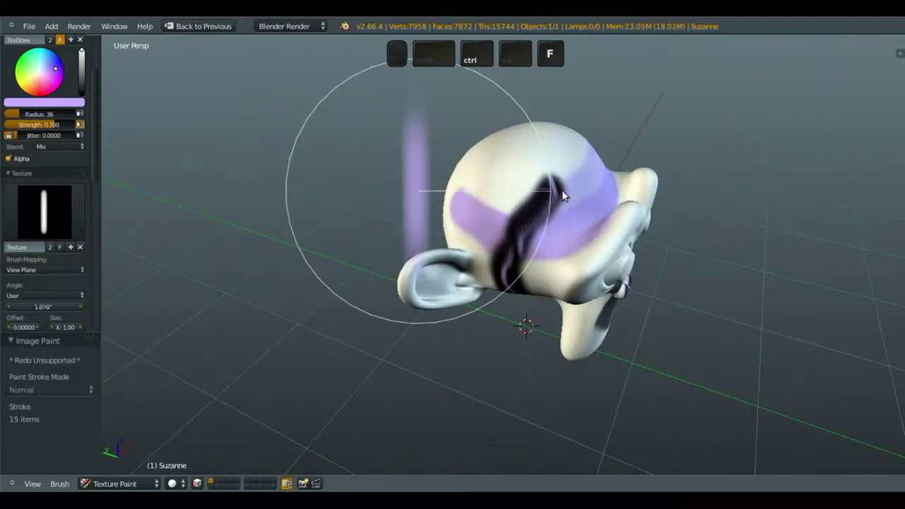
left_click(527, 233)
middle_click_drag(558, 220, 418, 274, "shift")
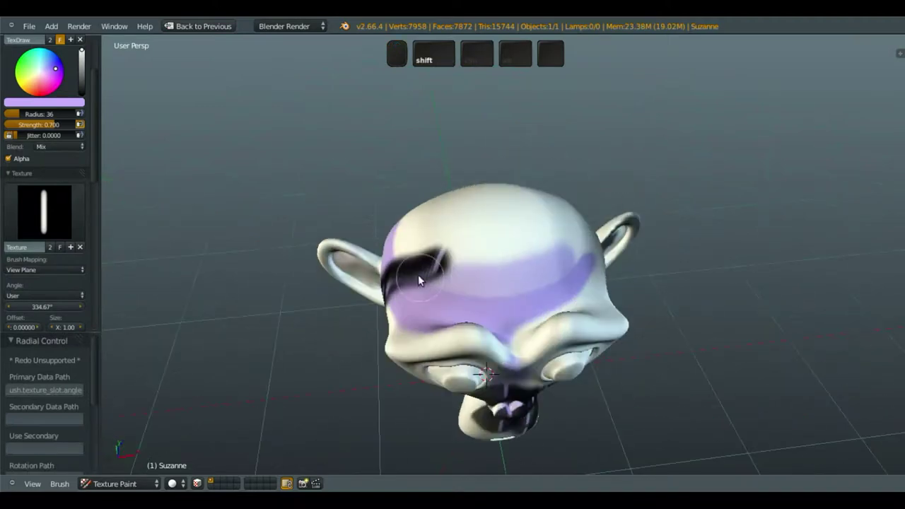
- Rotate the brush texture to an angle of 265.236° and paint a horizontal streak across the monkey's forehead
key("ctrl+f")
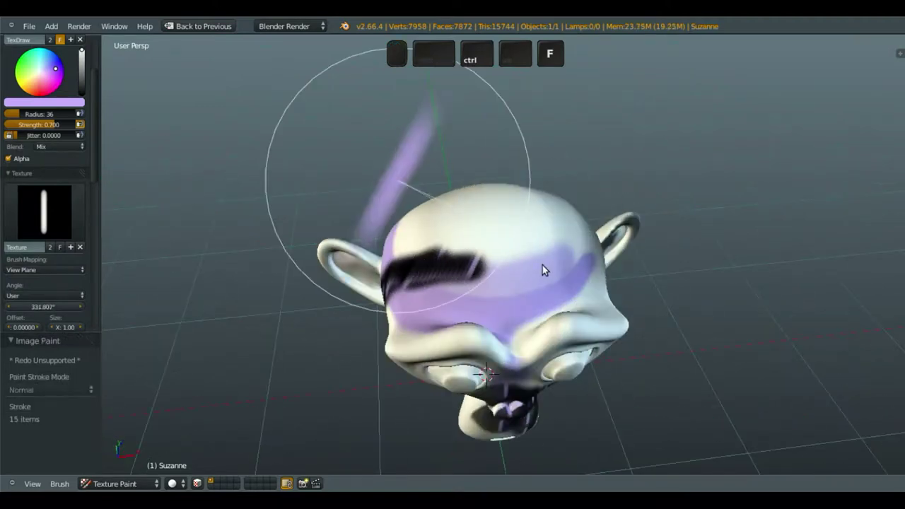
left_click(451, 276)
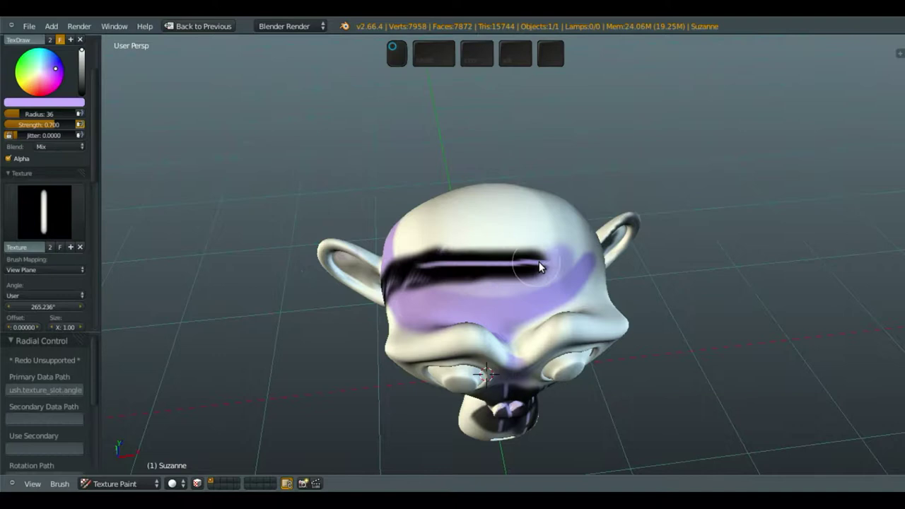
left_click_drag(539, 267, 540, 266)
middle_click_drag(572, 261, 414, 211)
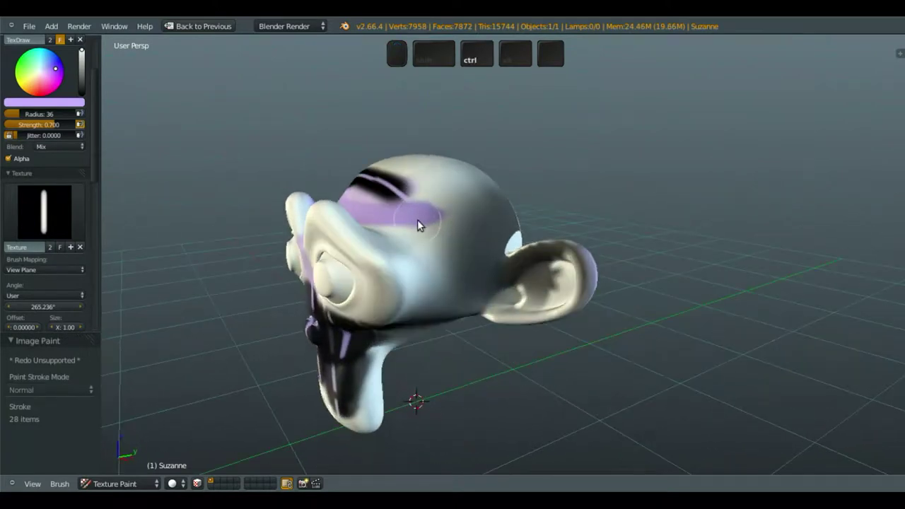
- Rotate the brush texture to an angle of 198.605° and paint a streak down the side of the monkey's head
key("ctrl+f")
left_click(372, 109)
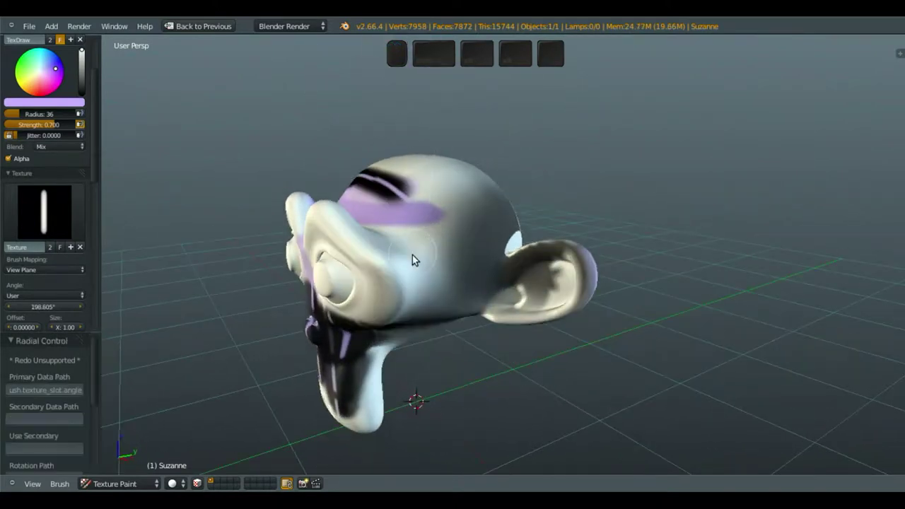
left_click(425, 263)
mouse_move(415, 309)
middle_mouse_down()
mouse_move(427, 249)
mouse_move(515, 383)
mouse_move(474, 330)
mouse_move(514, 205)
middle_mouse_up()
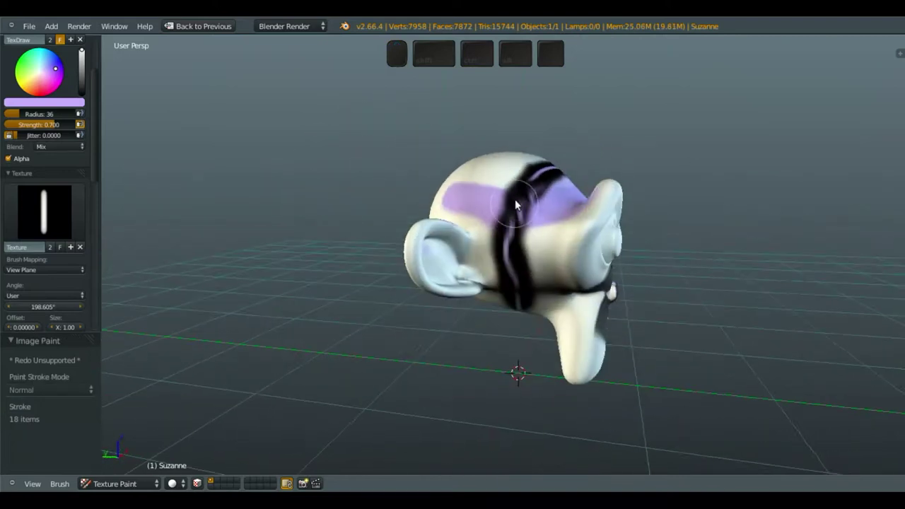
- Rotate the brush texture to an angle of 334.916° and continue painting streaks over the top and sides of the monkey's head
key("ctrl+f")
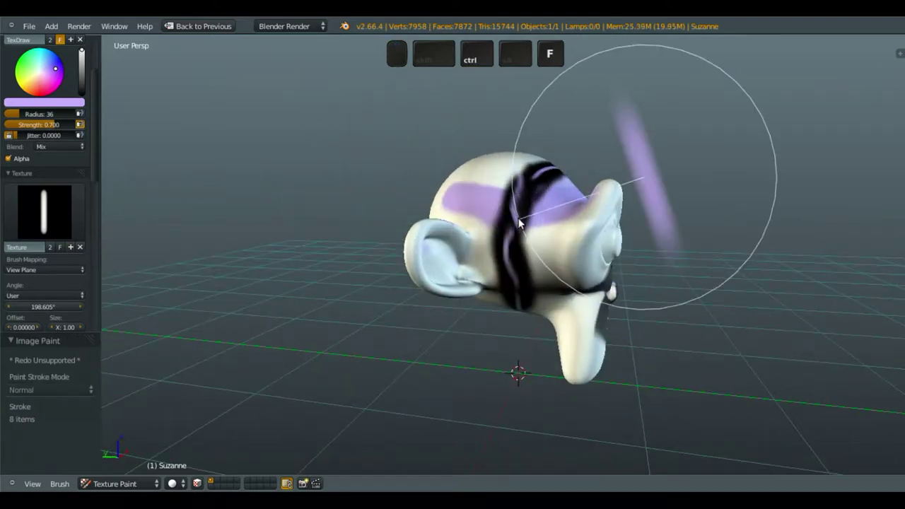
left_click(743, 228)
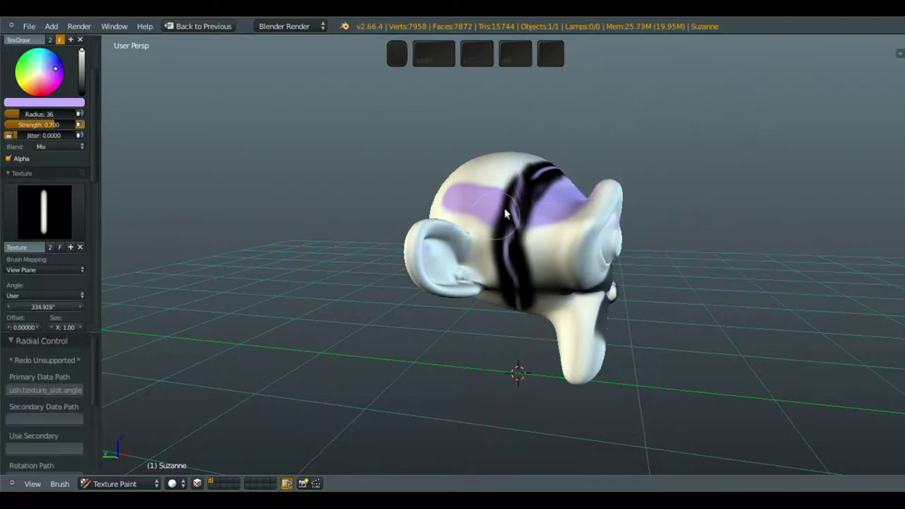
mouse_move(532, 181)
left_mouse_down()
mouse_move(509, 248)
mouse_move(511, 299)
left_mouse_up()
mouse_move(511, 298)
middle_mouse_down()
mouse_move(356, 264)
mouse_move(375, 244)
mouse_move(444, 238)
middle_mouse_up()
mouse_move(444, 240)
left_mouse_down()
mouse_move(444, 290)
mouse_move(437, 274)
left_mouse_up()
mouse_move(437, 274)
middle_mouse_down()
mouse_move(348, 298)
mouse_move(416, 273)
middle_mouse_up()
scroll(404, 206, "up", 3)
- Rotate the brush texture to an angle of 256.645° and paint a streak from the nose under the eye and across the cheek
key("ctrl+f")
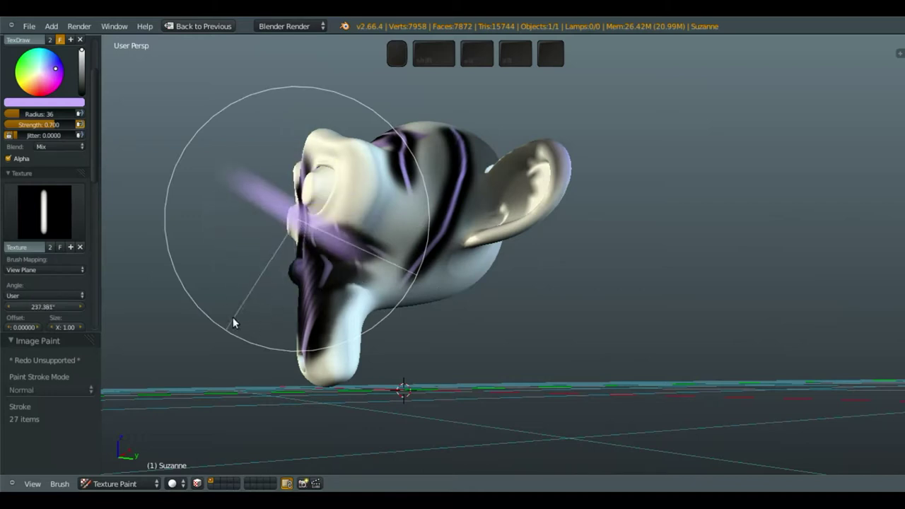
left_click(288, 292)
middle_click_drag(298, 273, 366, 269)
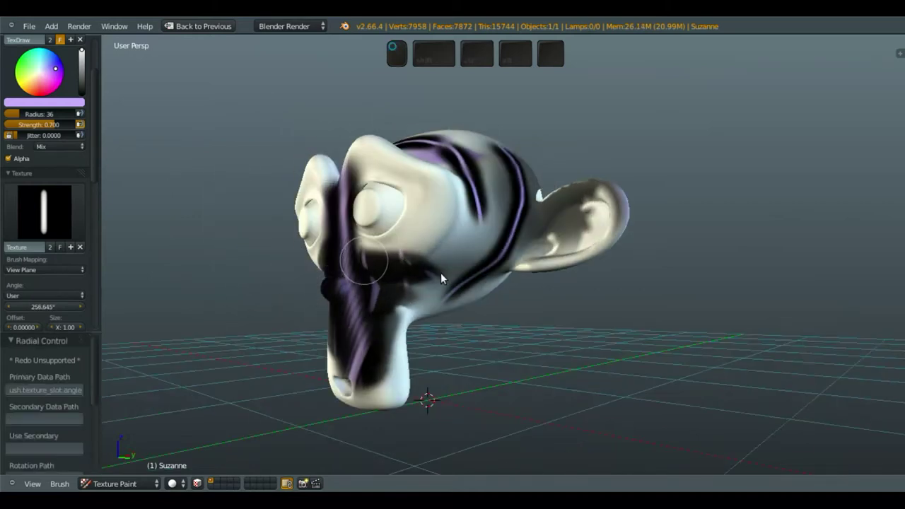
left_click_drag(441, 272, 481, 263)
mouse_move(480, 263)
middle_mouse_down()
mouse_move(426, 252)
mouse_move(314, 278)
mouse_move(396, 261)
mouse_move(495, 276)
middle_mouse_up()
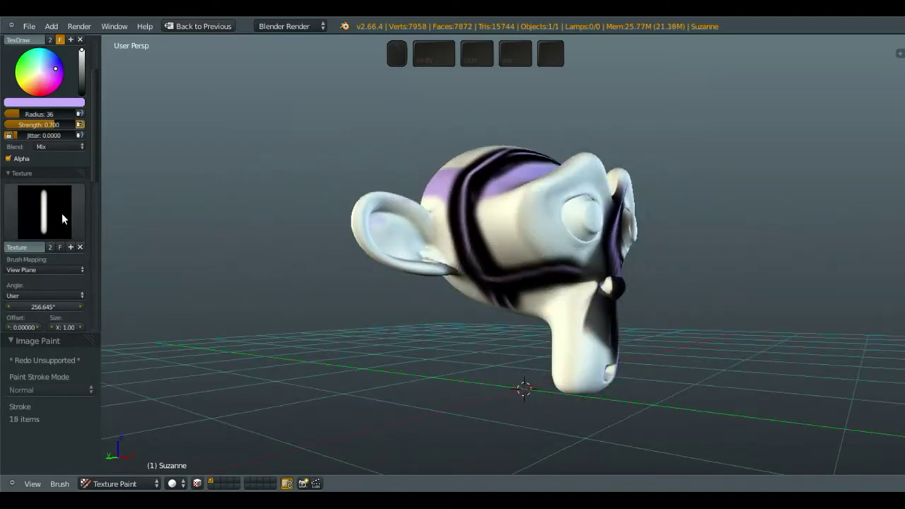
left_click(49, 270)
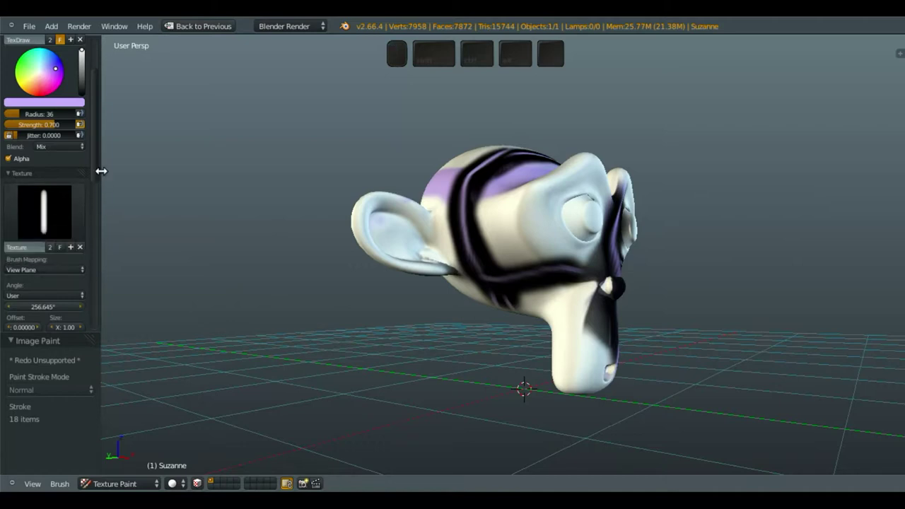
left_click(41, 270)
middle_click_drag(467, 225, 439, 241)
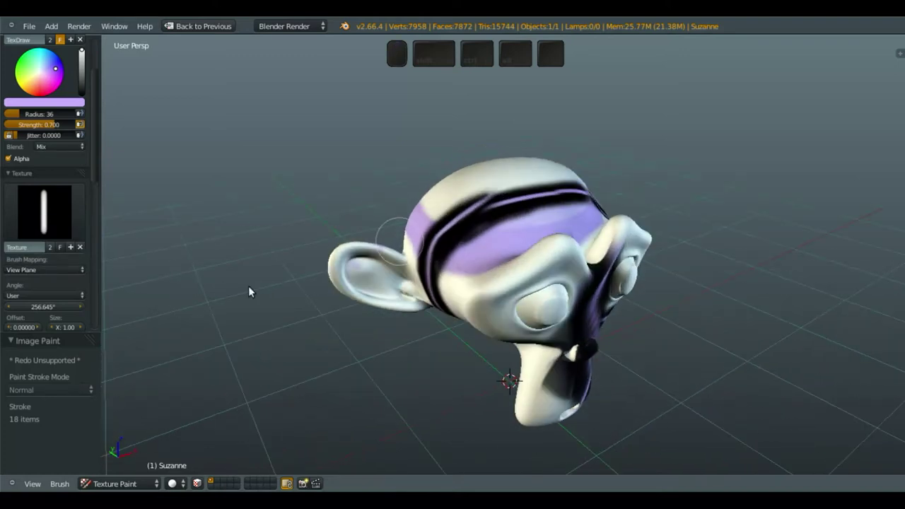
scroll(56, 249, "down", 8)
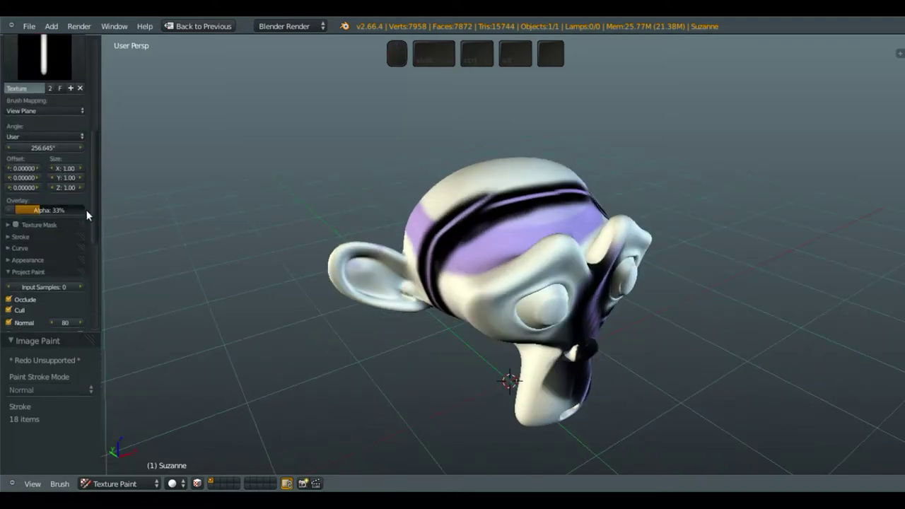
scroll(73, 230, "up", 8)
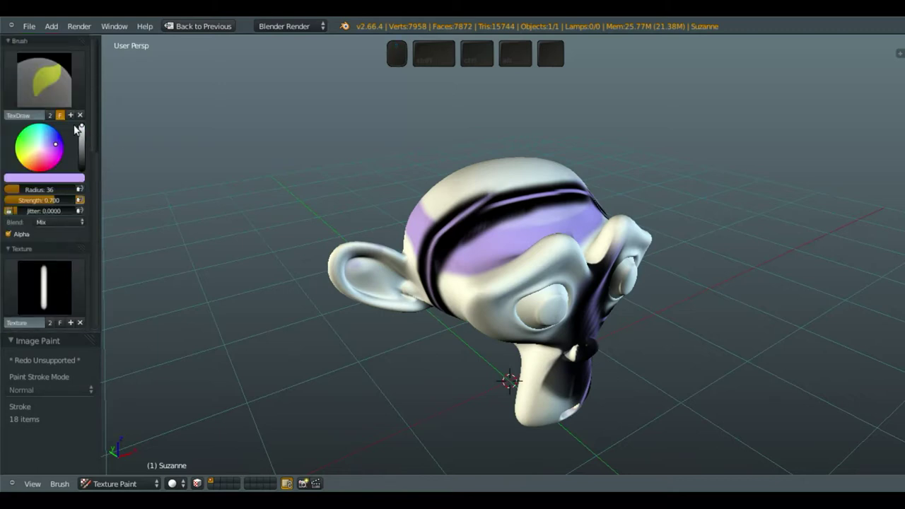
left_click(59, 98)
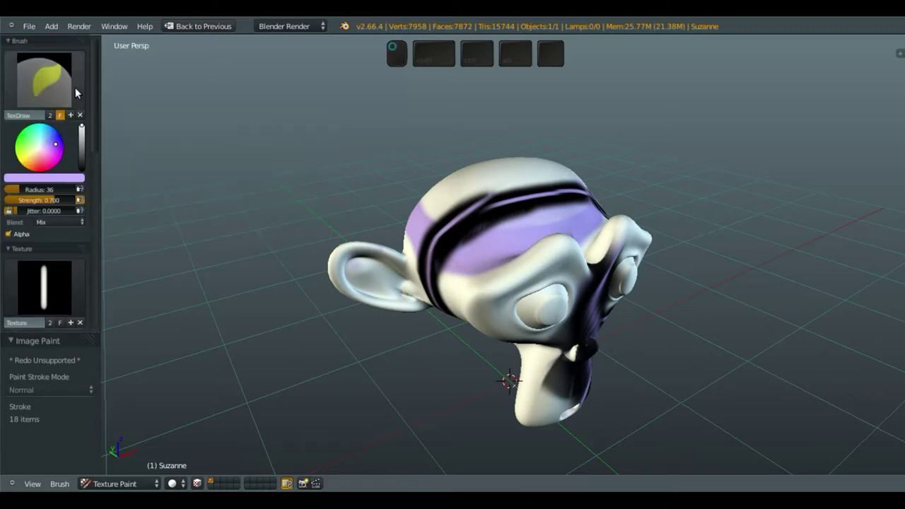
mouse_move(375, 248)
middle_mouse_down()
mouse_move(411, 265)
mouse_move(440, 232)
mouse_move(428, 266)
mouse_move(414, 219)
mouse_move(383, 250)
middle_mouse_up()
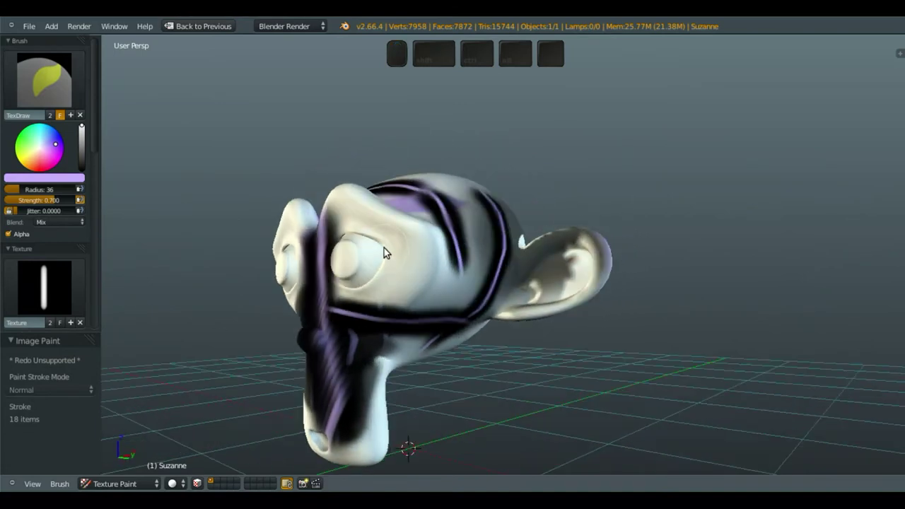